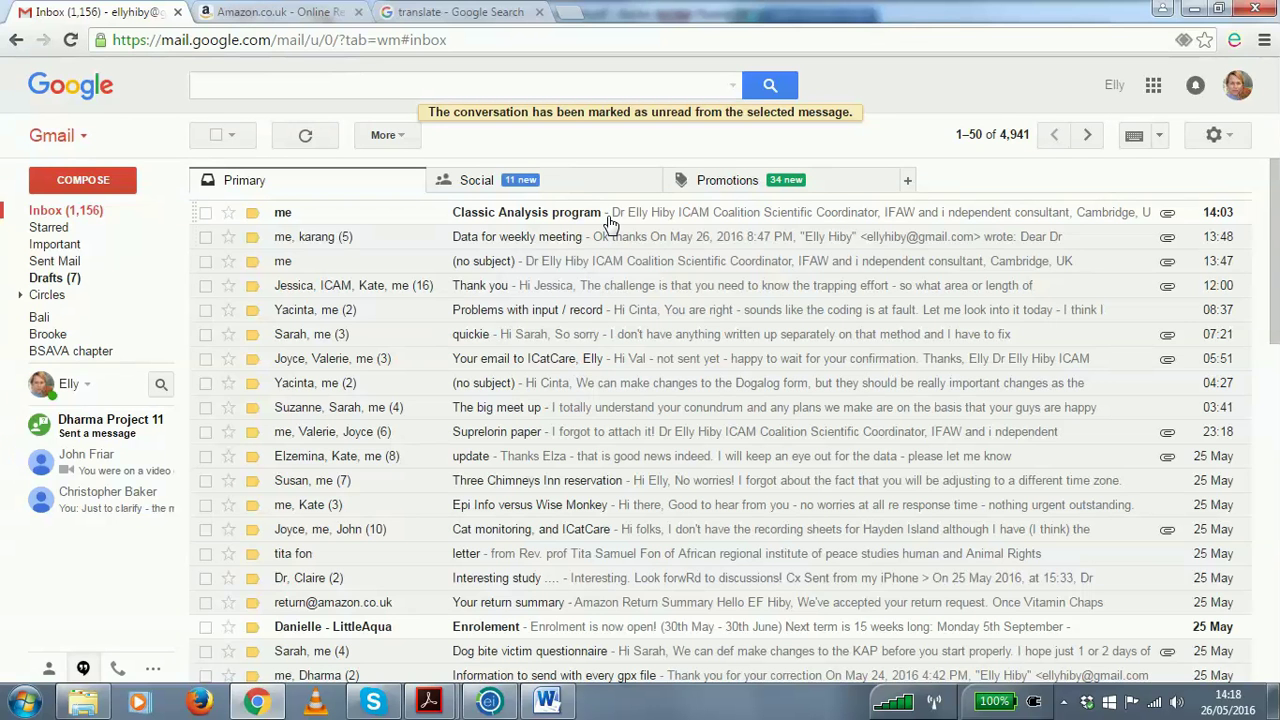
# Download the AttitudeSurvey cloud data.pgm7 attachment from the Classic Analysis program email and show it in its folder.
pyautogui.click(610, 222)
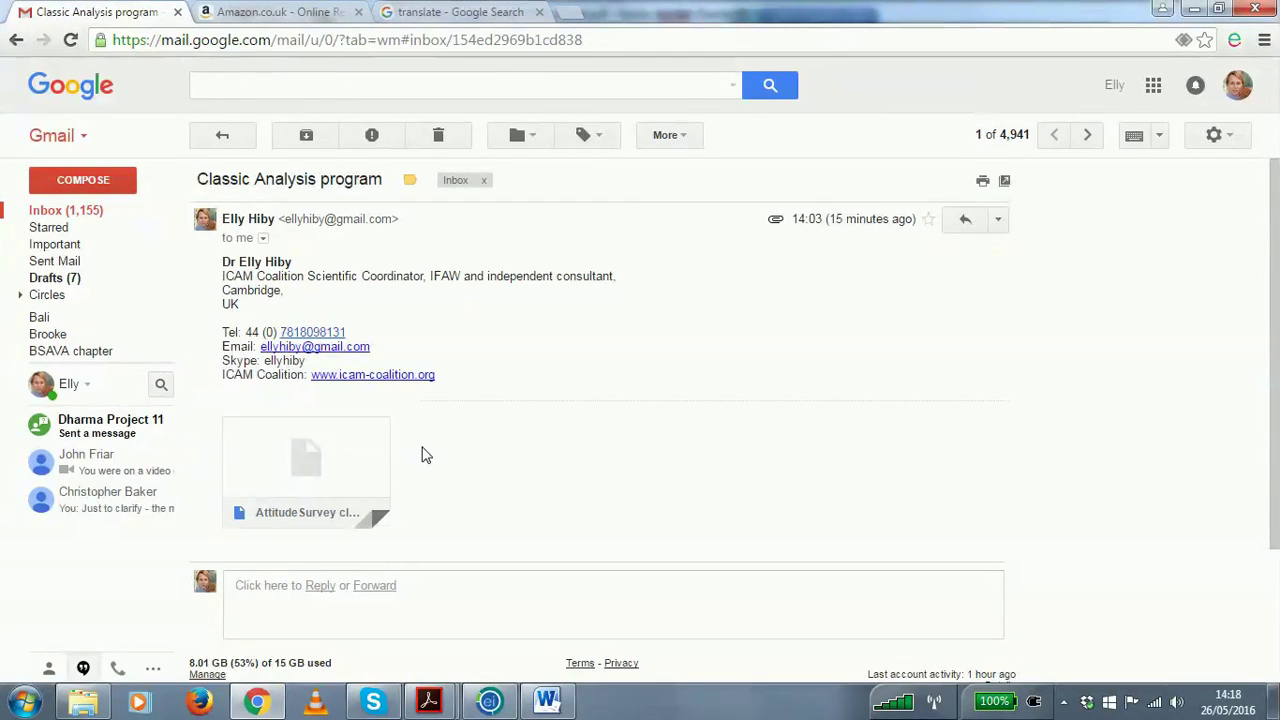
pyautogui.moveTo(365, 437)
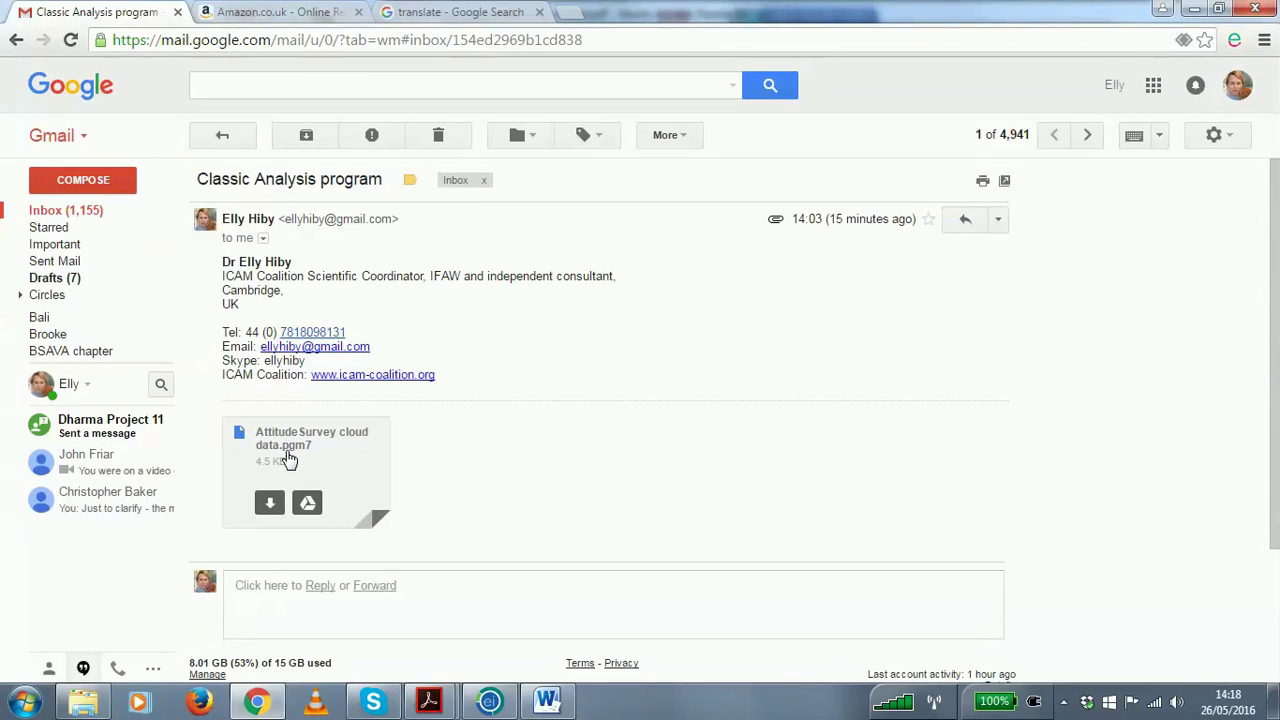
pyautogui.click(270, 503)
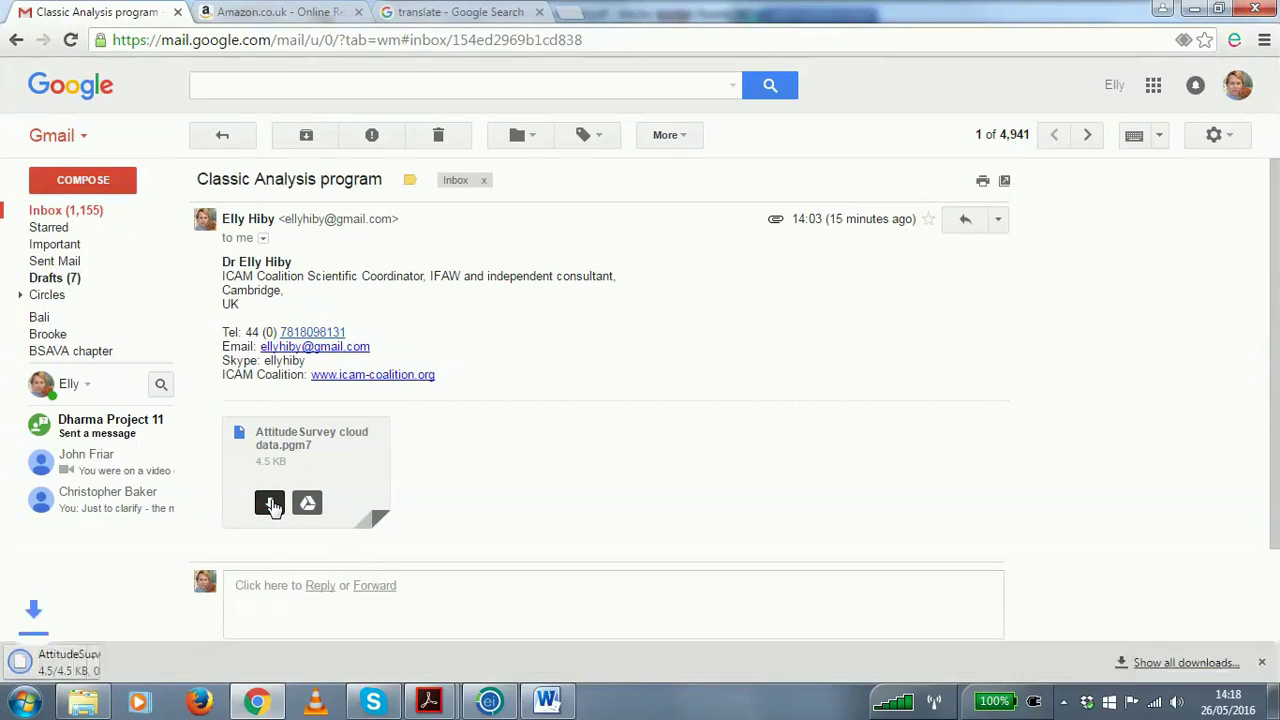
pyautogui.click(190, 663)
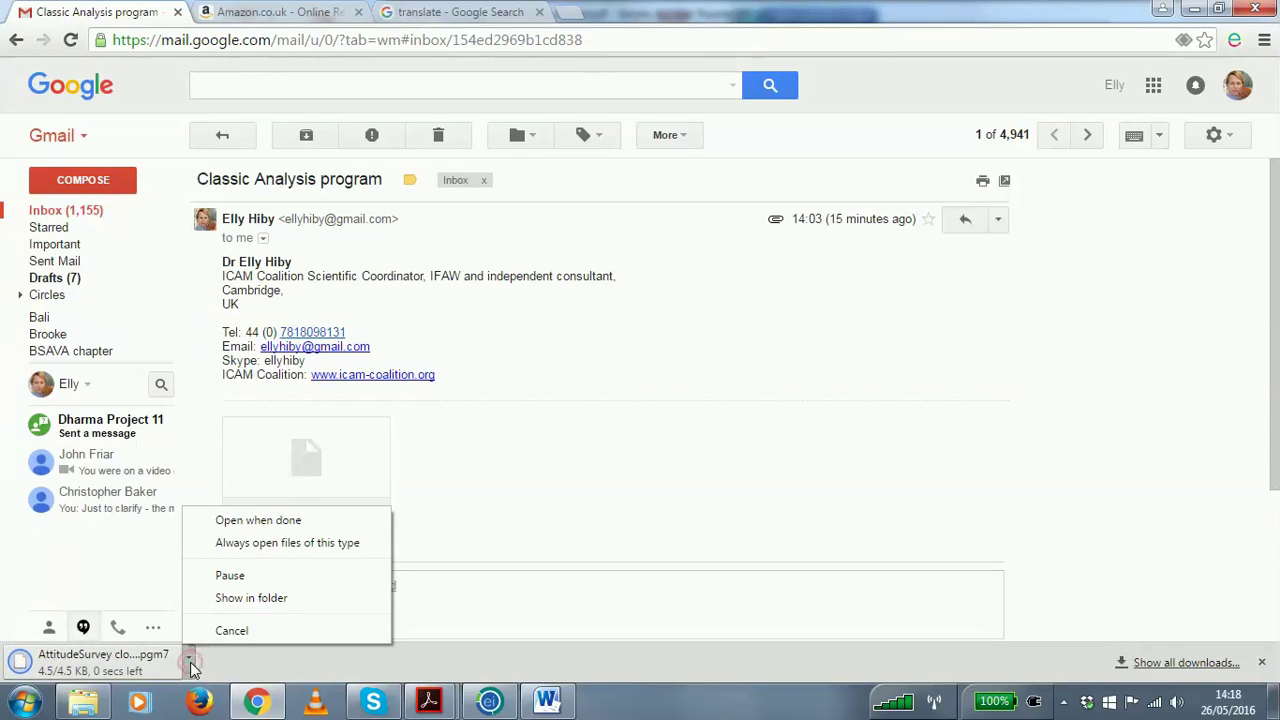
pyautogui.click(248, 598)
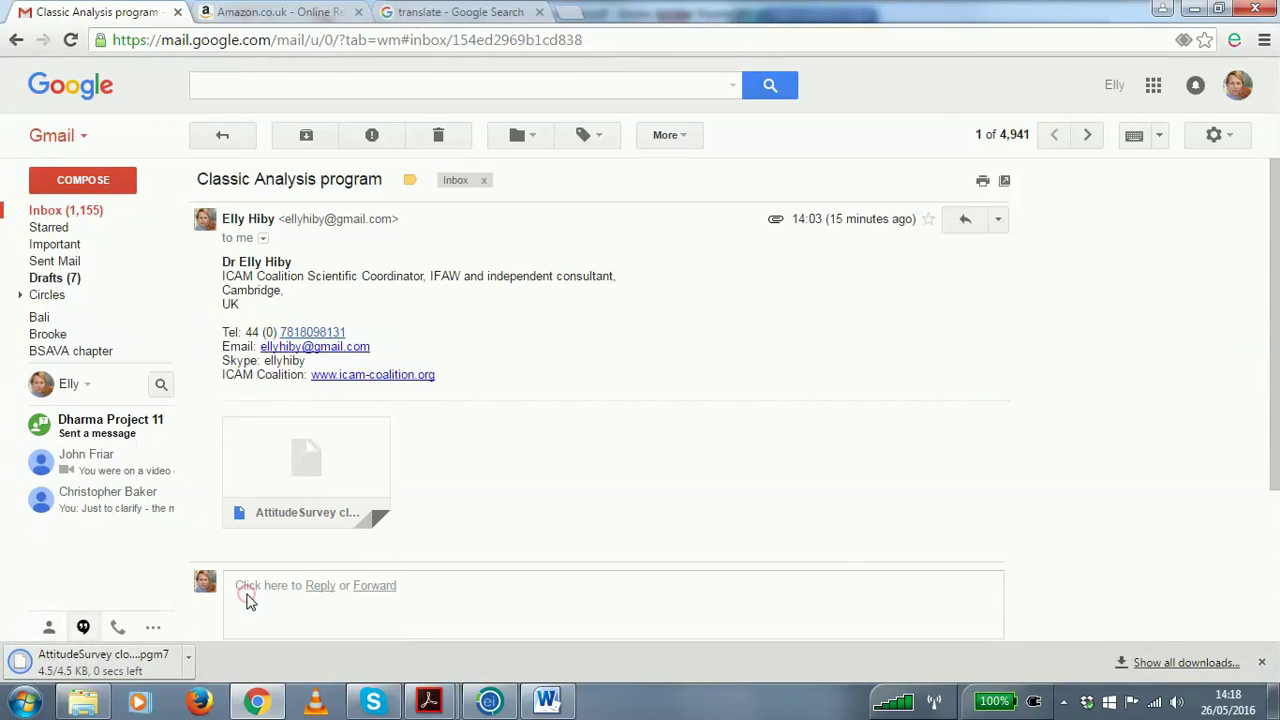
# Reveal AttitudeSurvey cloud data.pgm7 in Windows Explorer and cut it.
pyautogui.click(188, 658)
pyautogui.click(248, 600)
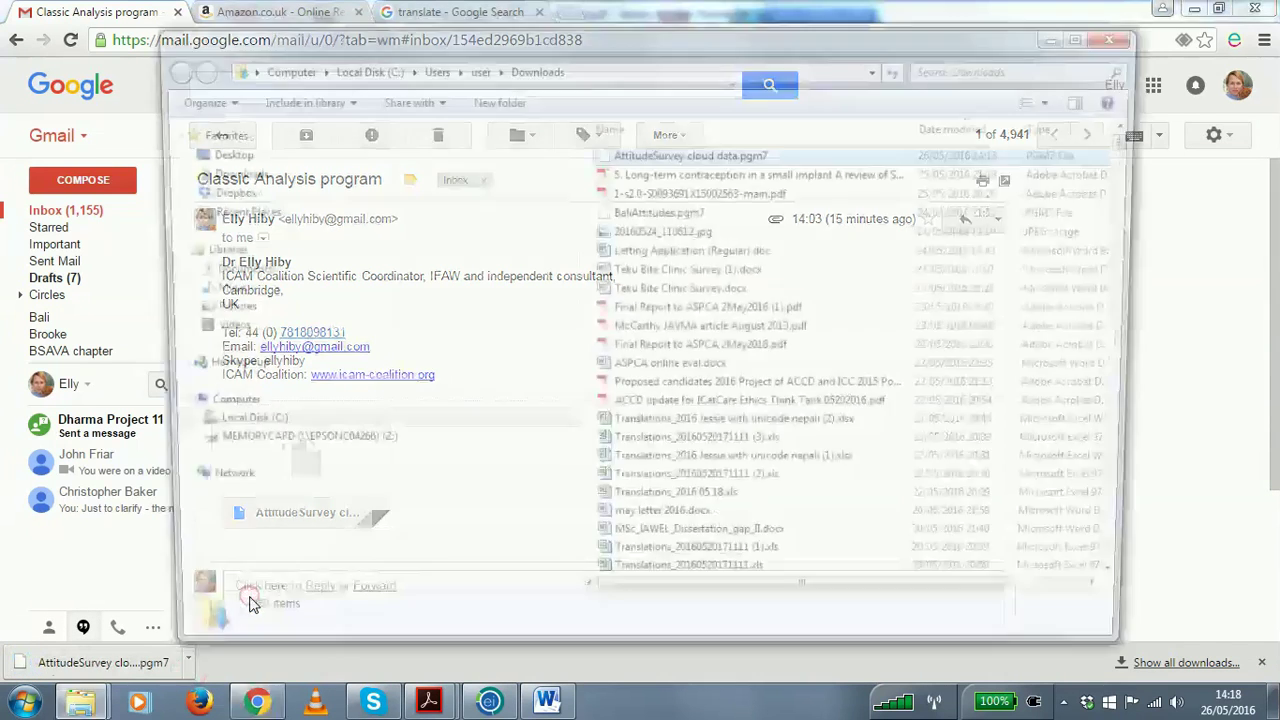
pyautogui.rightClick(705, 153)
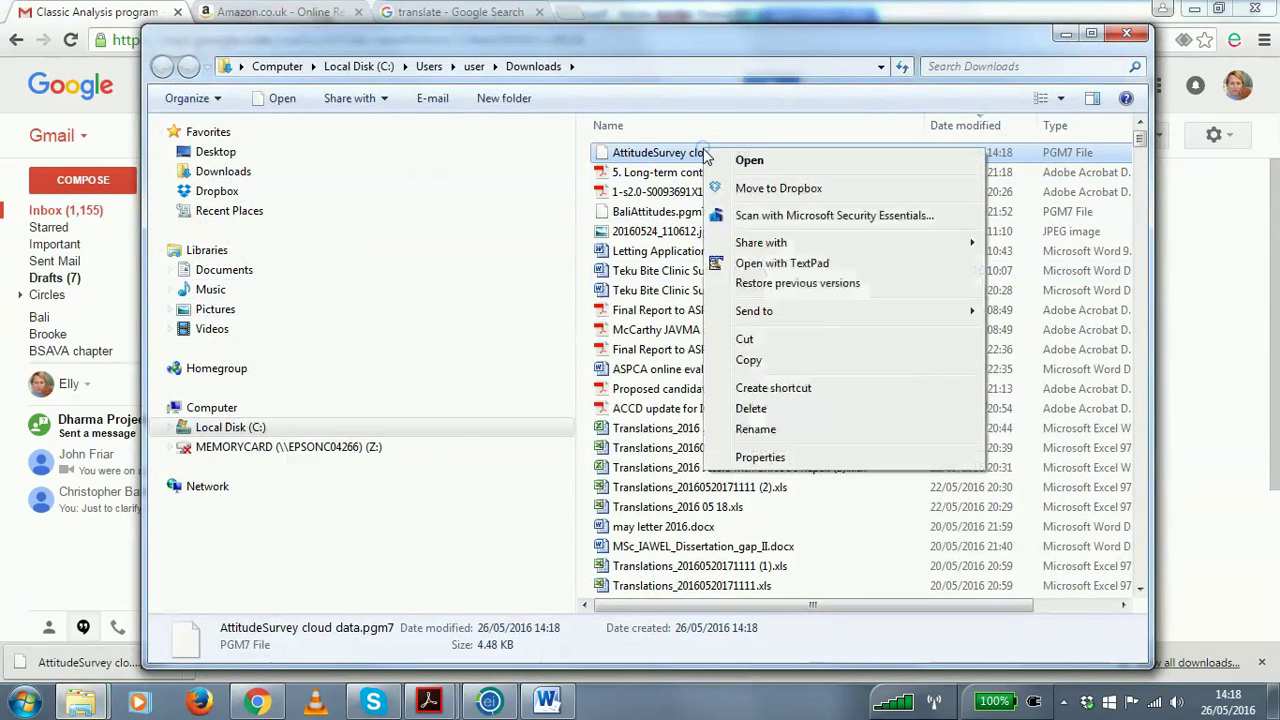
pyautogui.click(745, 339)
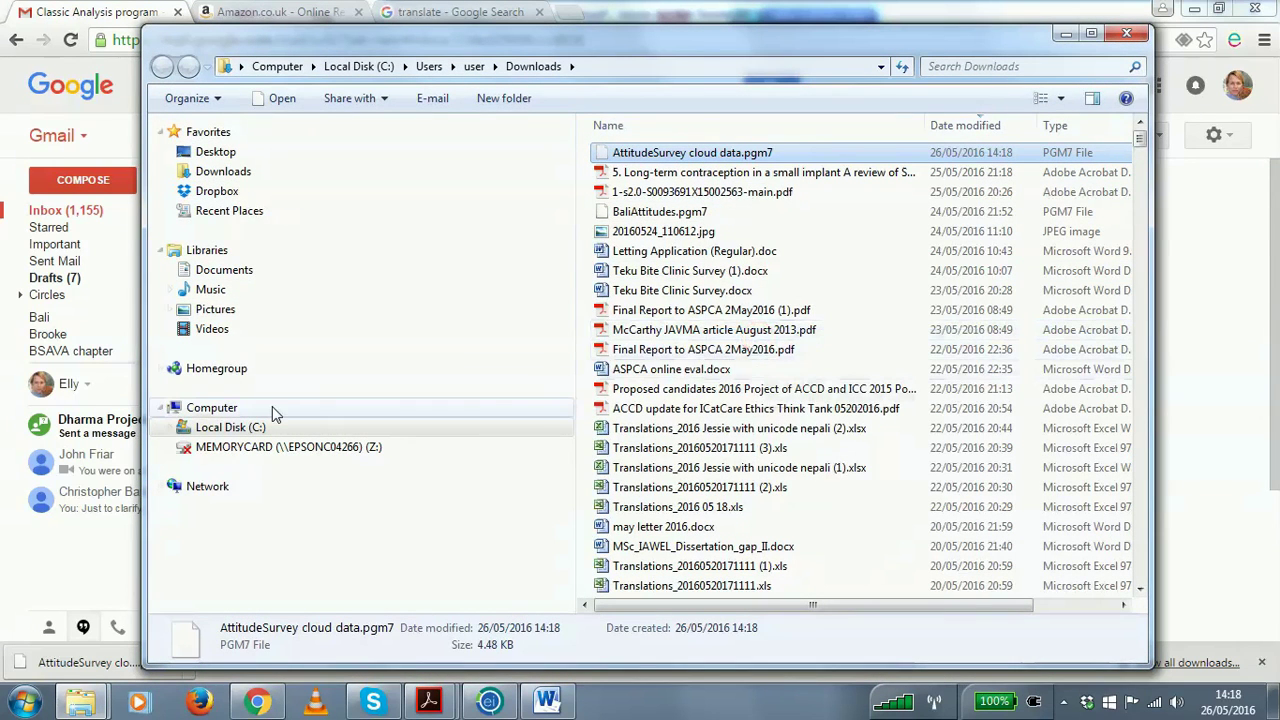
# Paste the file into Dropbox\1 Elly\2 IFAW\Bali\Data and launch Epi Info.
pyautogui.click(217, 194)
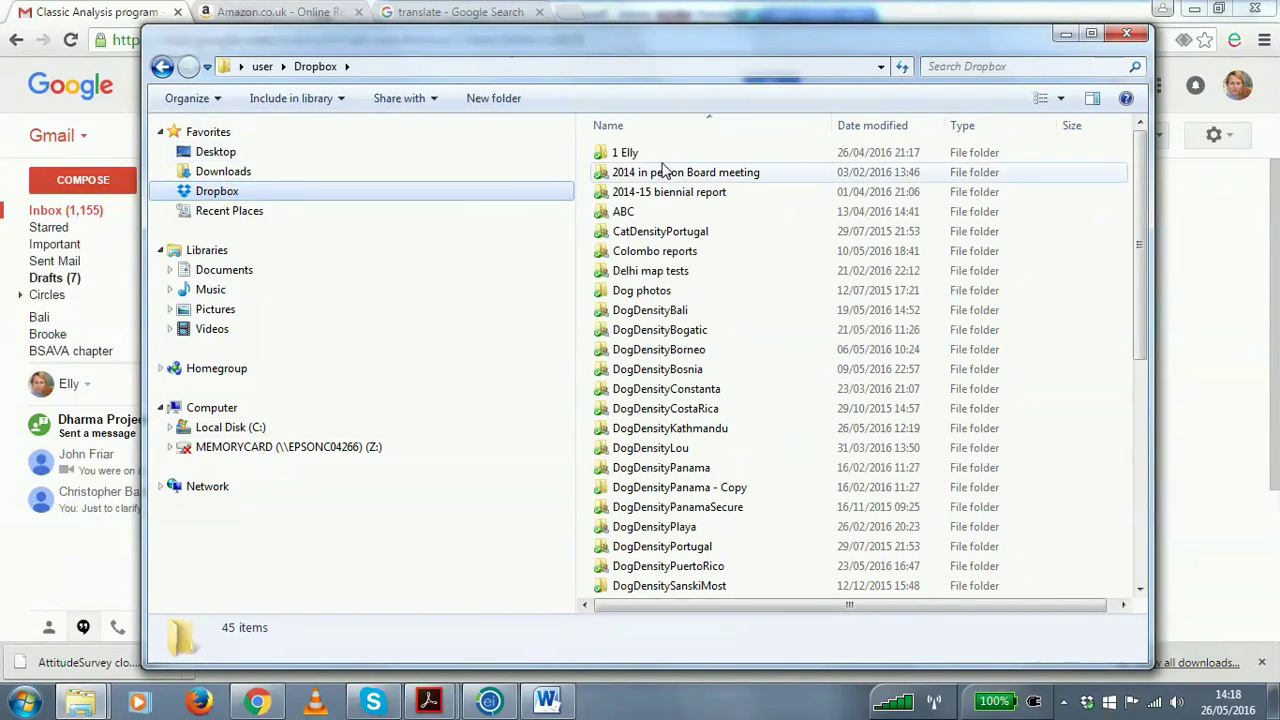
pyautogui.doubleClick(641, 154)
pyautogui.doubleClick(638, 172)
pyautogui.doubleClick(632, 153)
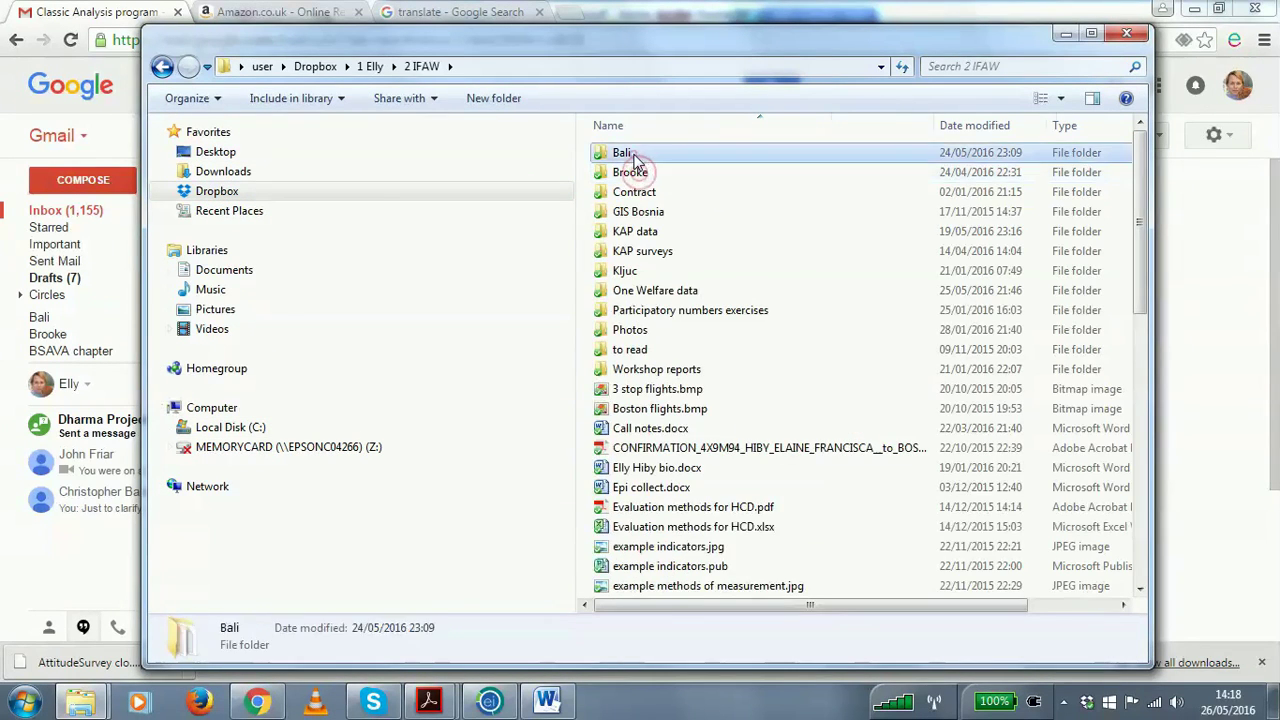
pyautogui.doubleClick(643, 194)
pyautogui.rightClick(651, 236)
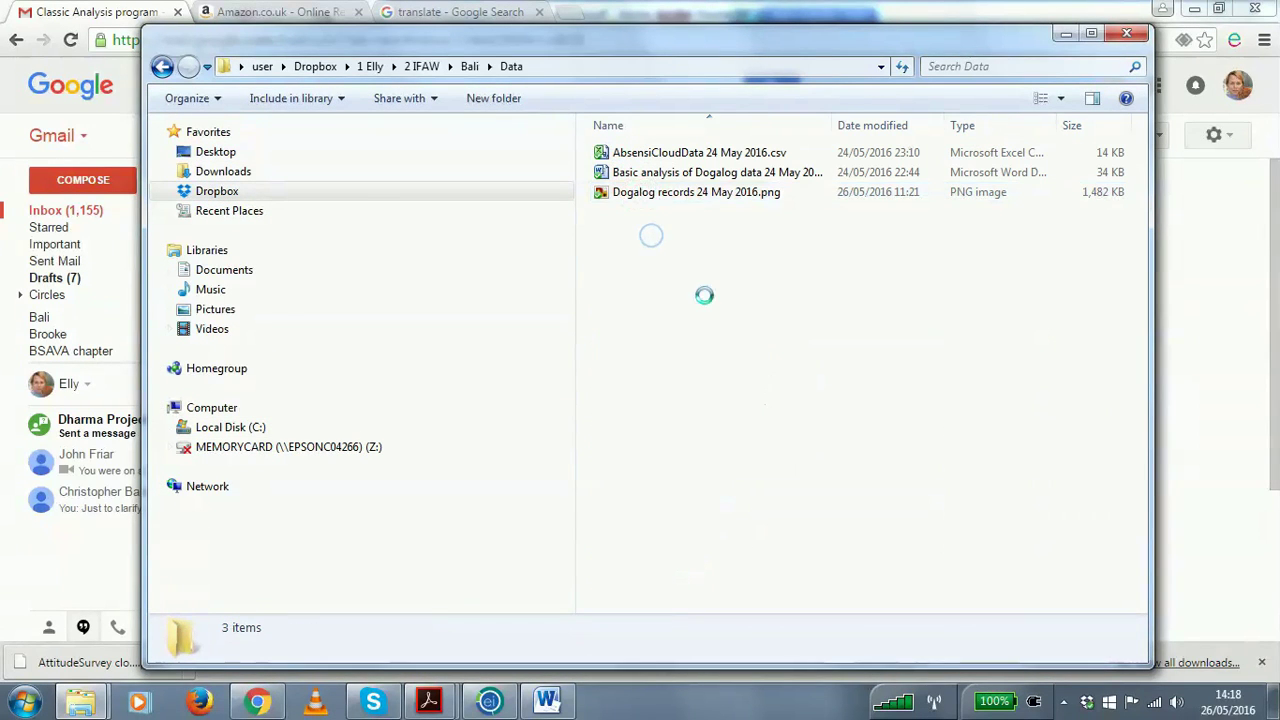
pyautogui.click(727, 368)
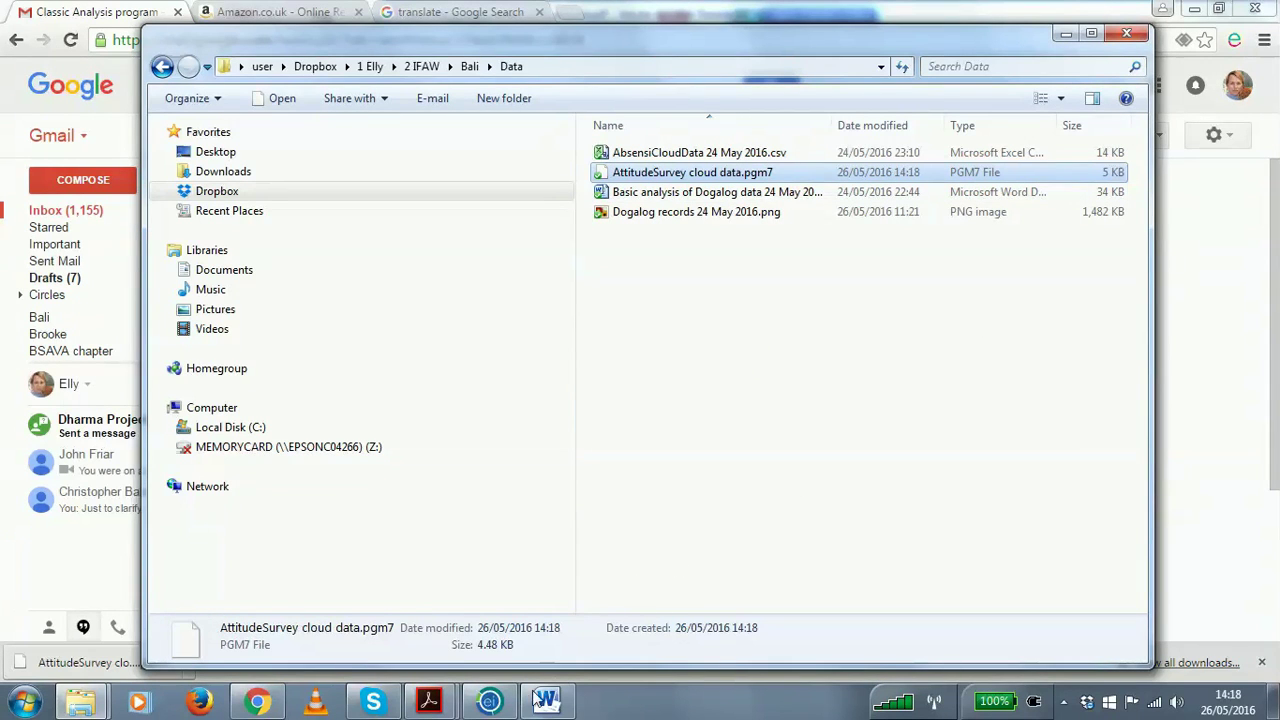
pyautogui.click(507, 708)
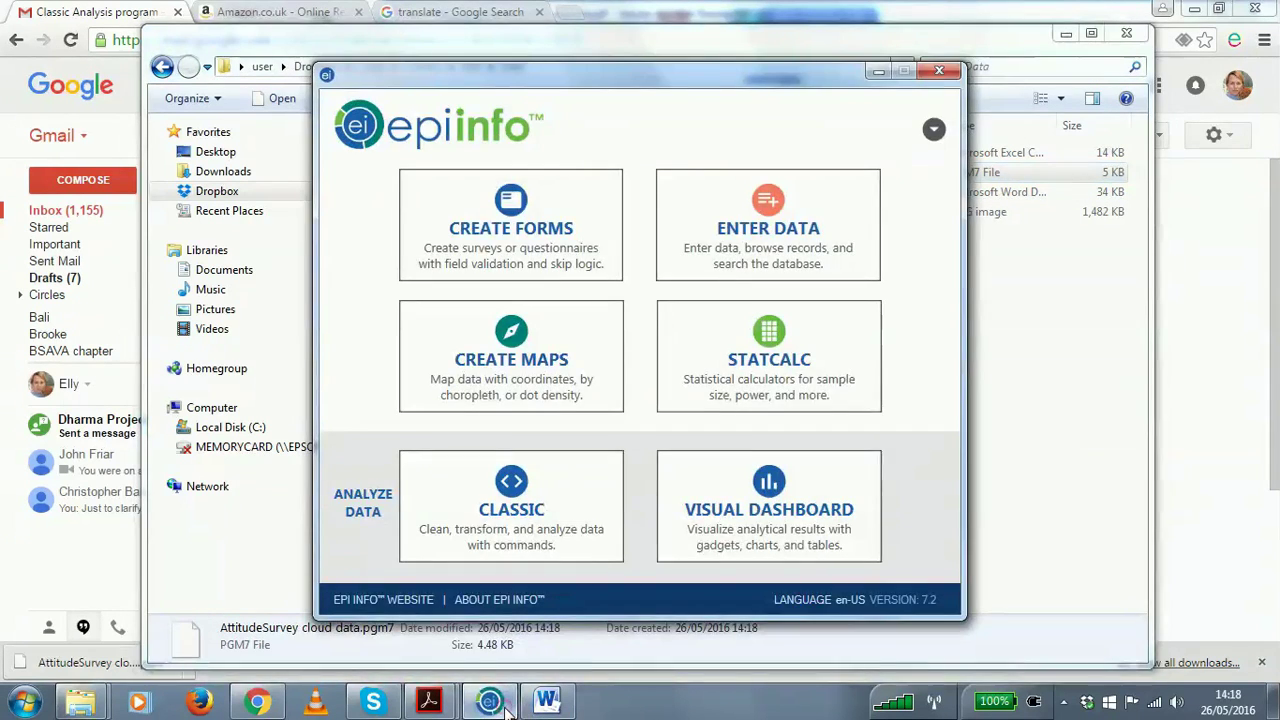
# Start Classic Analysis and choose to open a program from a text file.
pyautogui.click(515, 512)
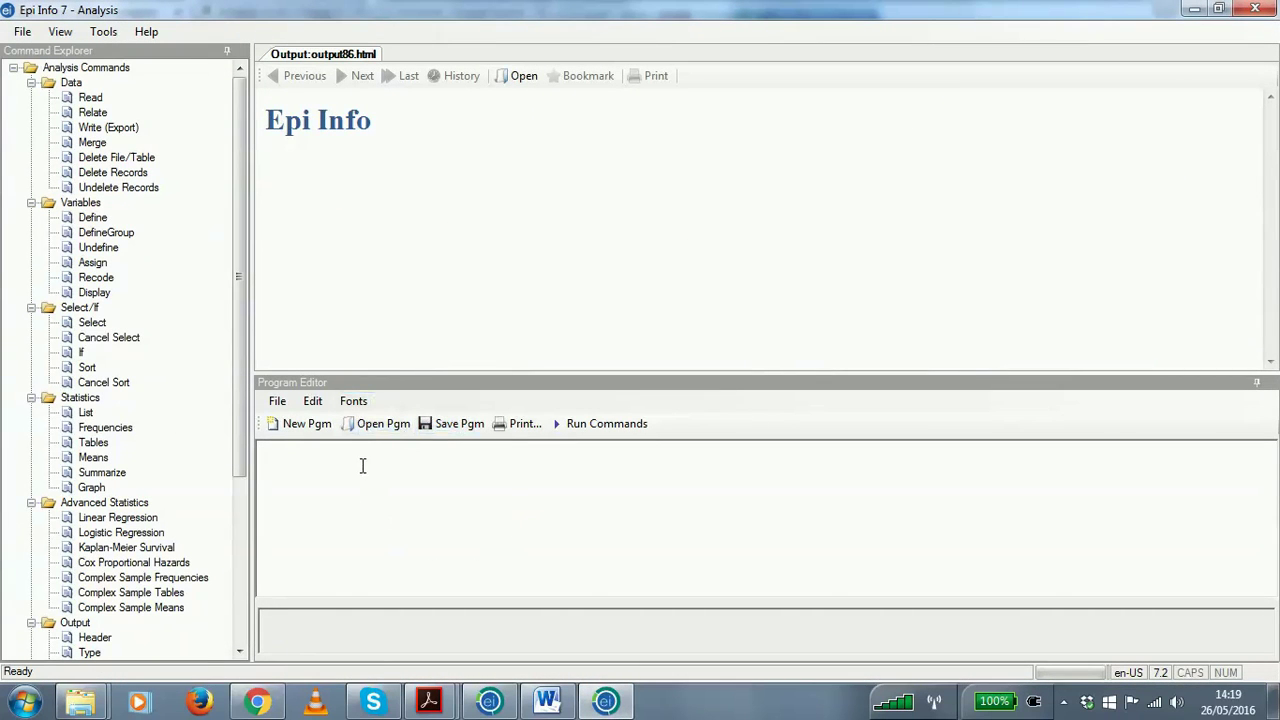
pyautogui.click(383, 424)
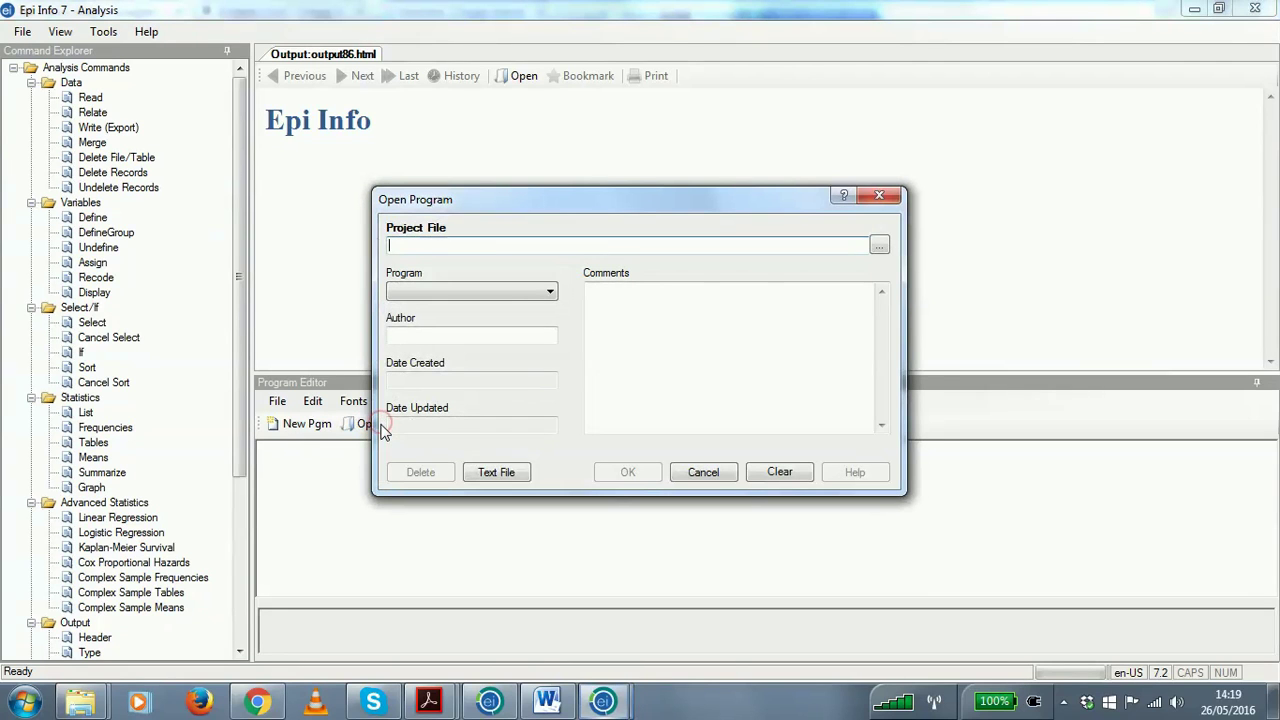
pyautogui.click(497, 472)
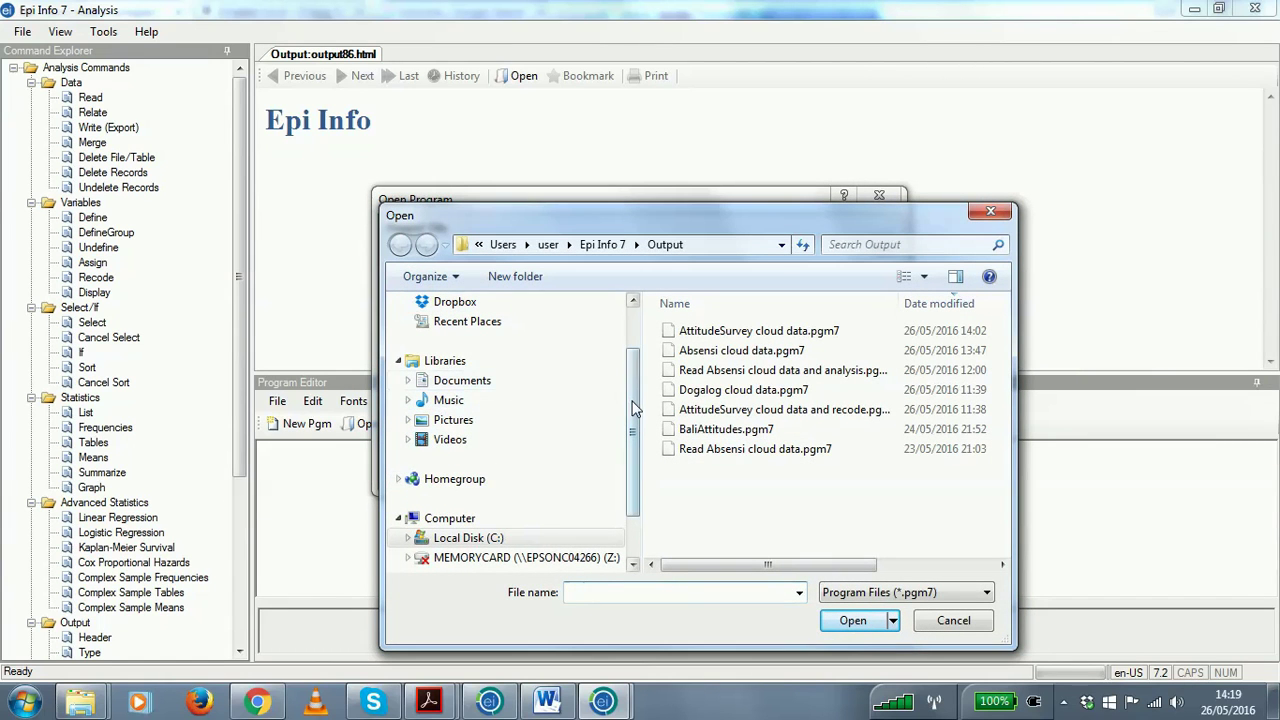
pyautogui.moveTo(634, 428); pyautogui.dragTo(645, 368)
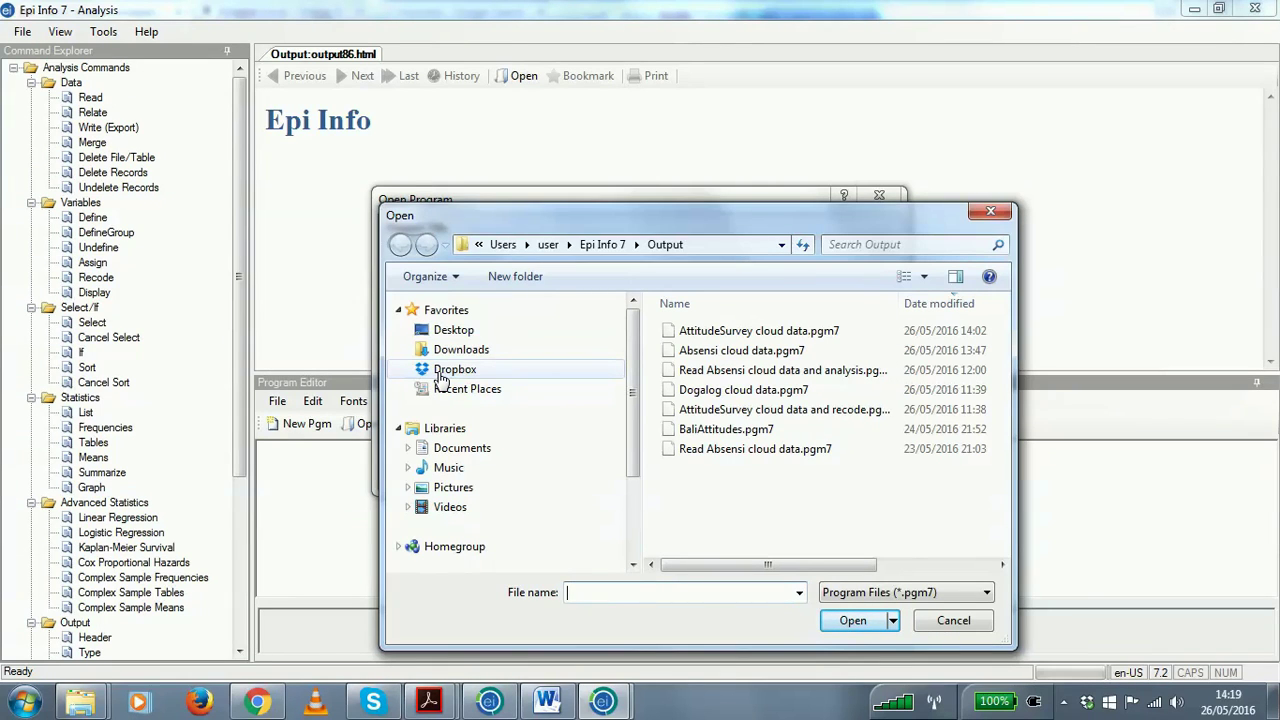
# Load AttitudeSurvey cloud data.pgm7 from Dropbox\1 Elly\2 IFAW\Bali\Data into the Program Editor.
pyautogui.click(443, 374)
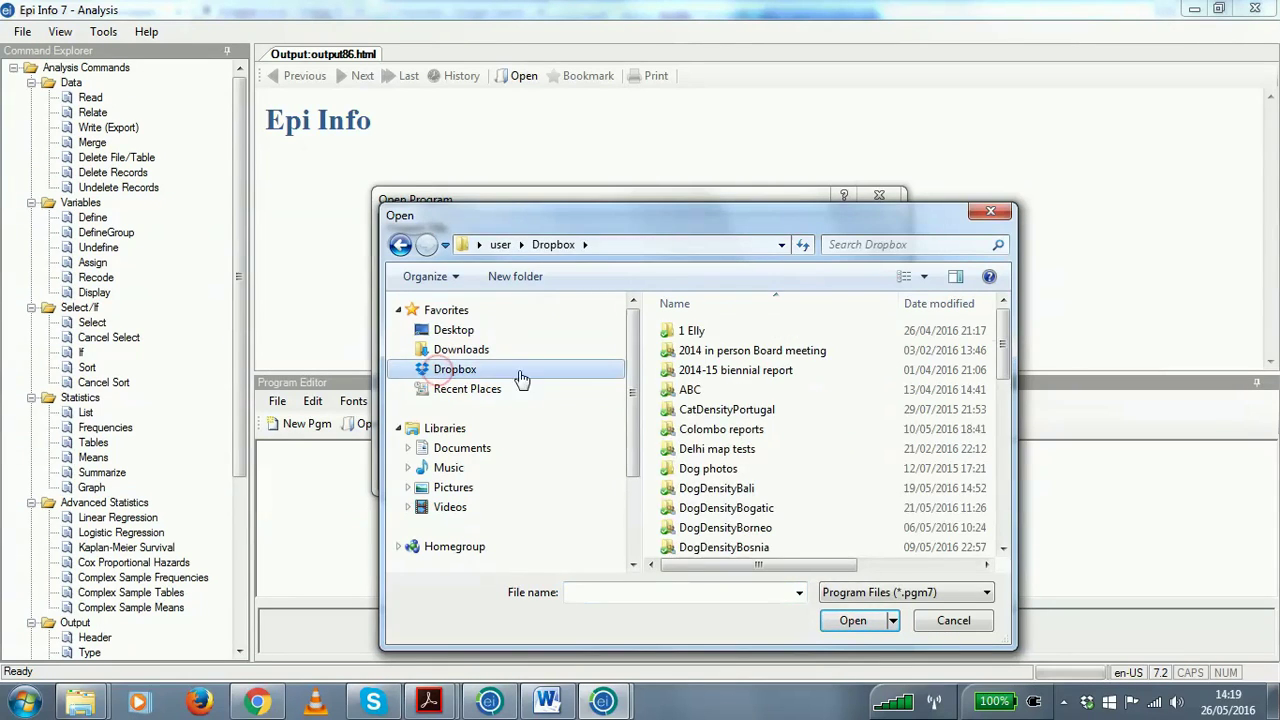
pyautogui.doubleClick(718, 332)
pyautogui.doubleClick(700, 350)
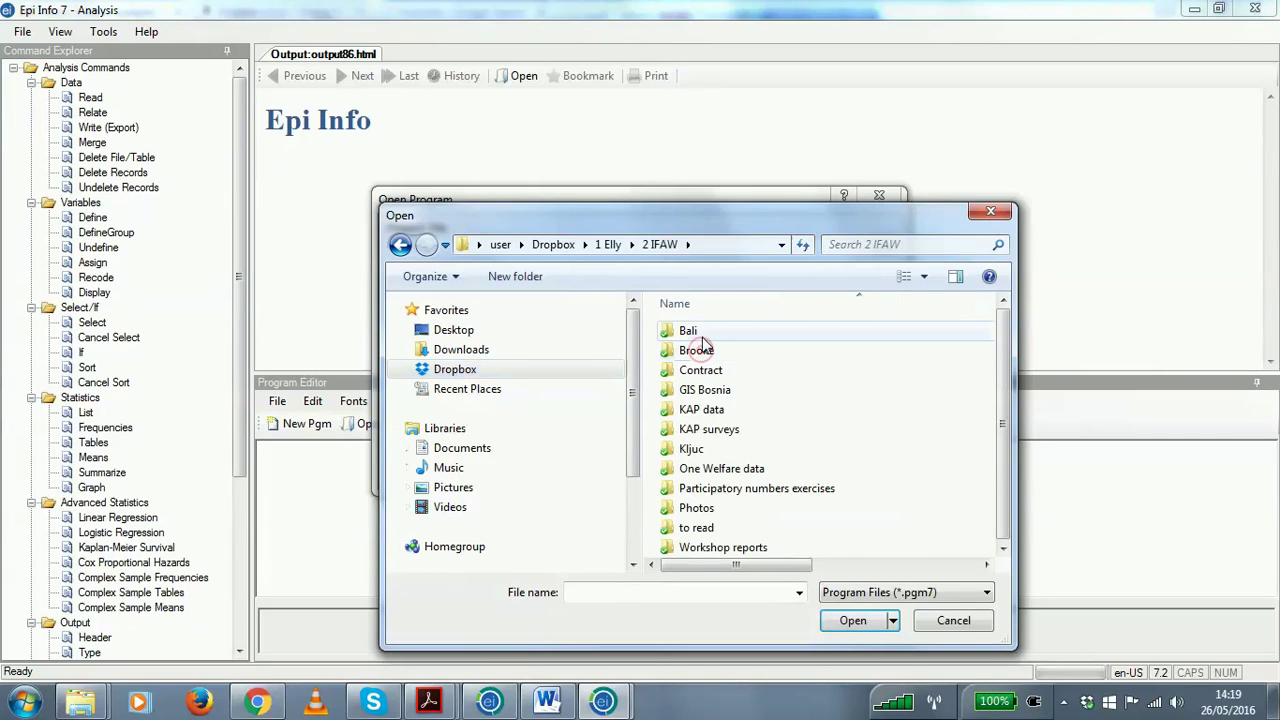
pyautogui.doubleClick(700, 334)
pyautogui.doubleClick(690, 370)
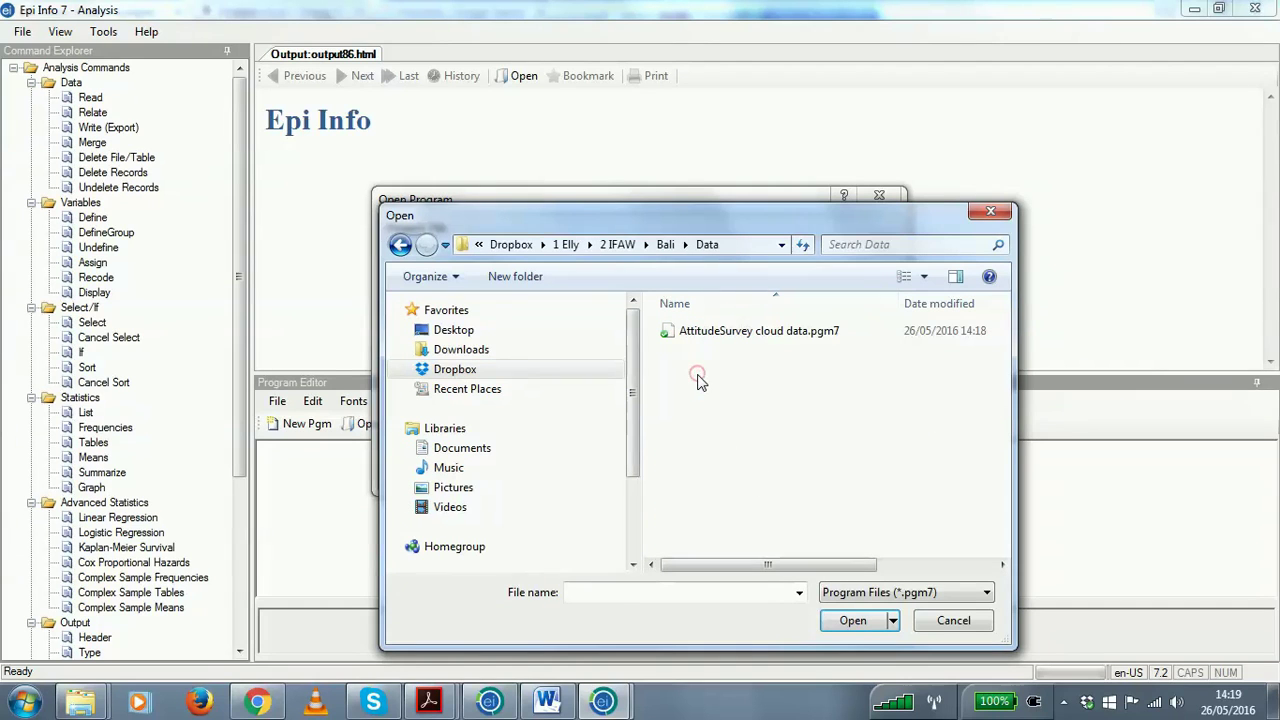
pyautogui.click(760, 331)
pyautogui.doubleClick(788, 331)
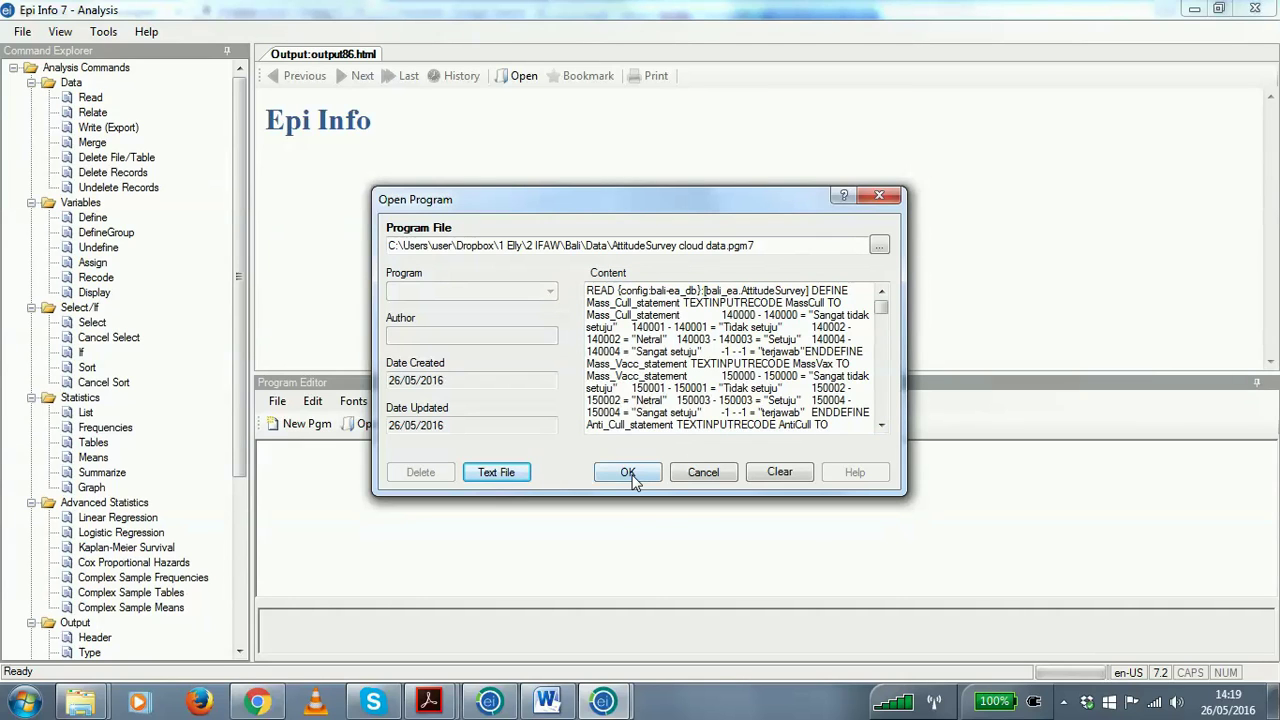
pyautogui.click(628, 473)
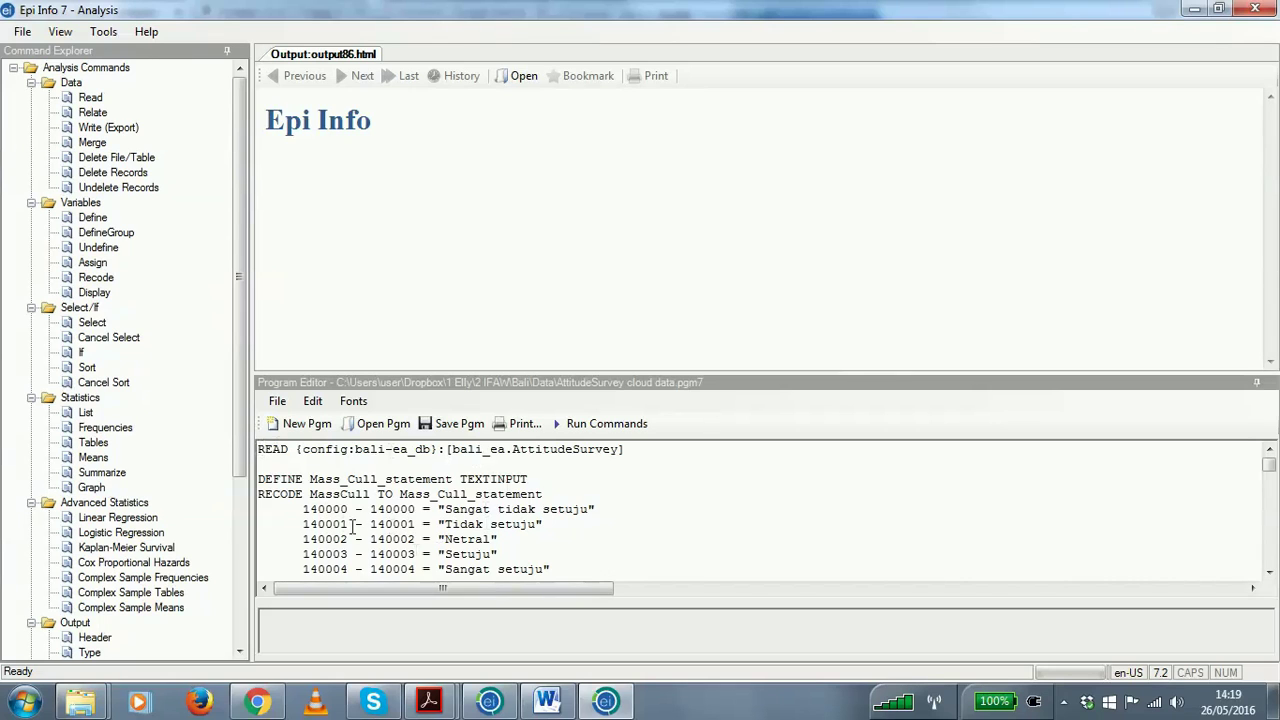
pyautogui.click(259, 451)
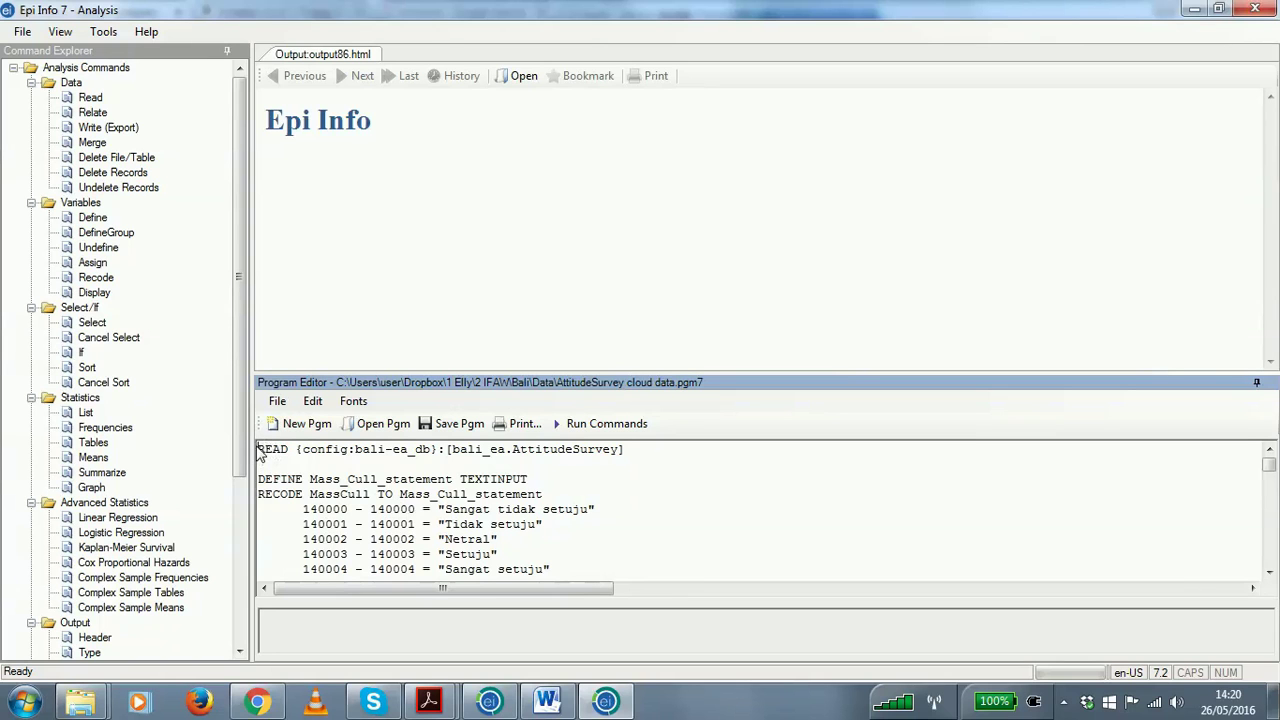
# Check the WRITE line's C:\Users\user\Epi Info 7\Output export path, then return to the script's top.
pyautogui.scroll(-12, 360, 452)
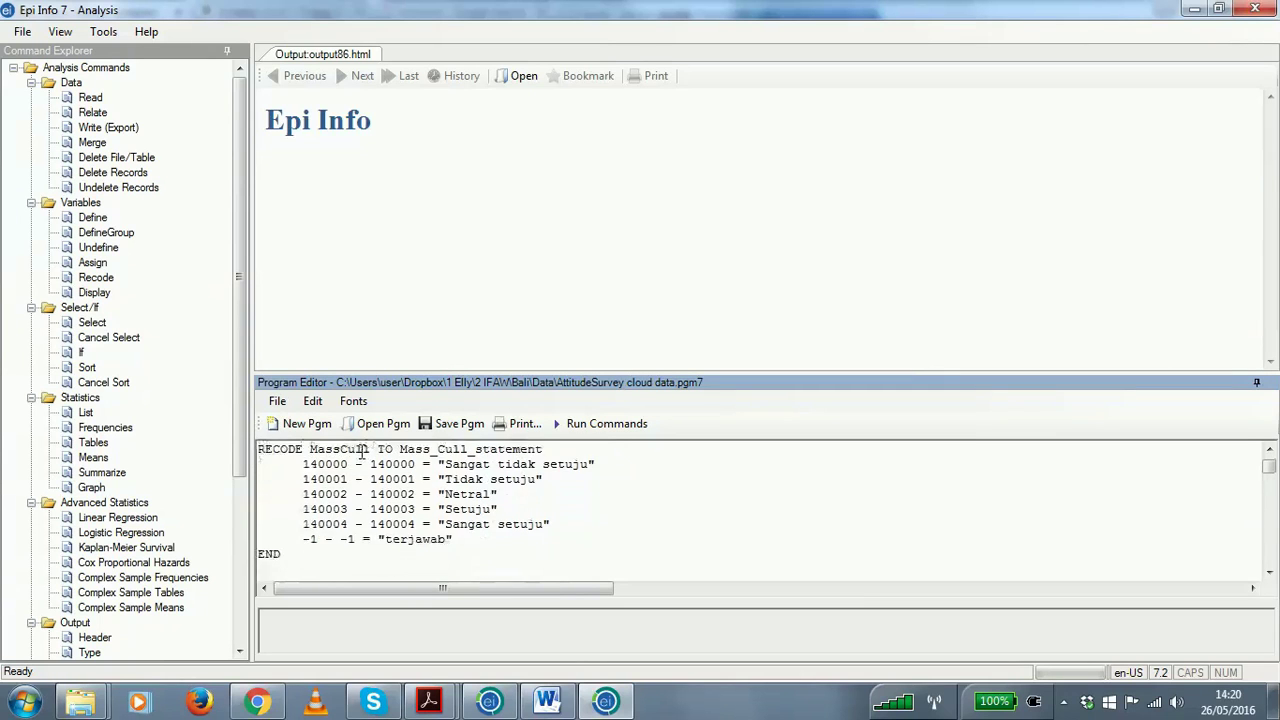
pyautogui.scroll(-12, 368, 452)
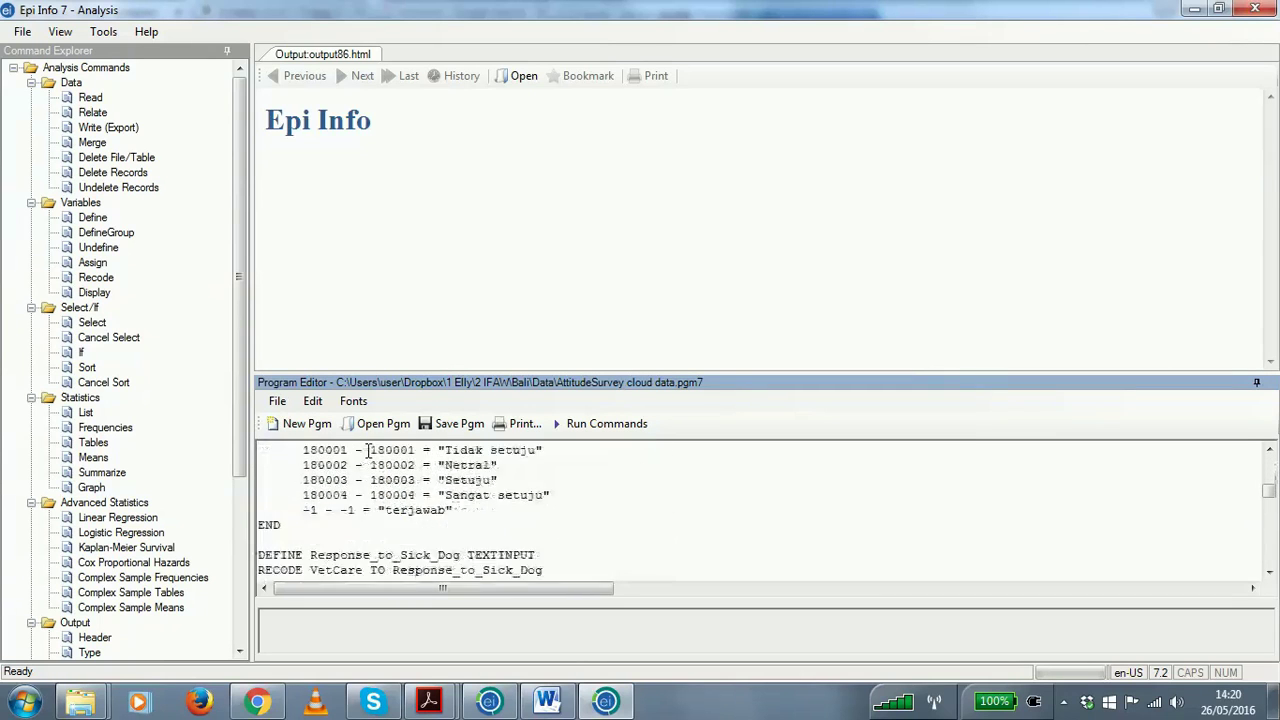
pyautogui.scroll(-12, 368, 452)
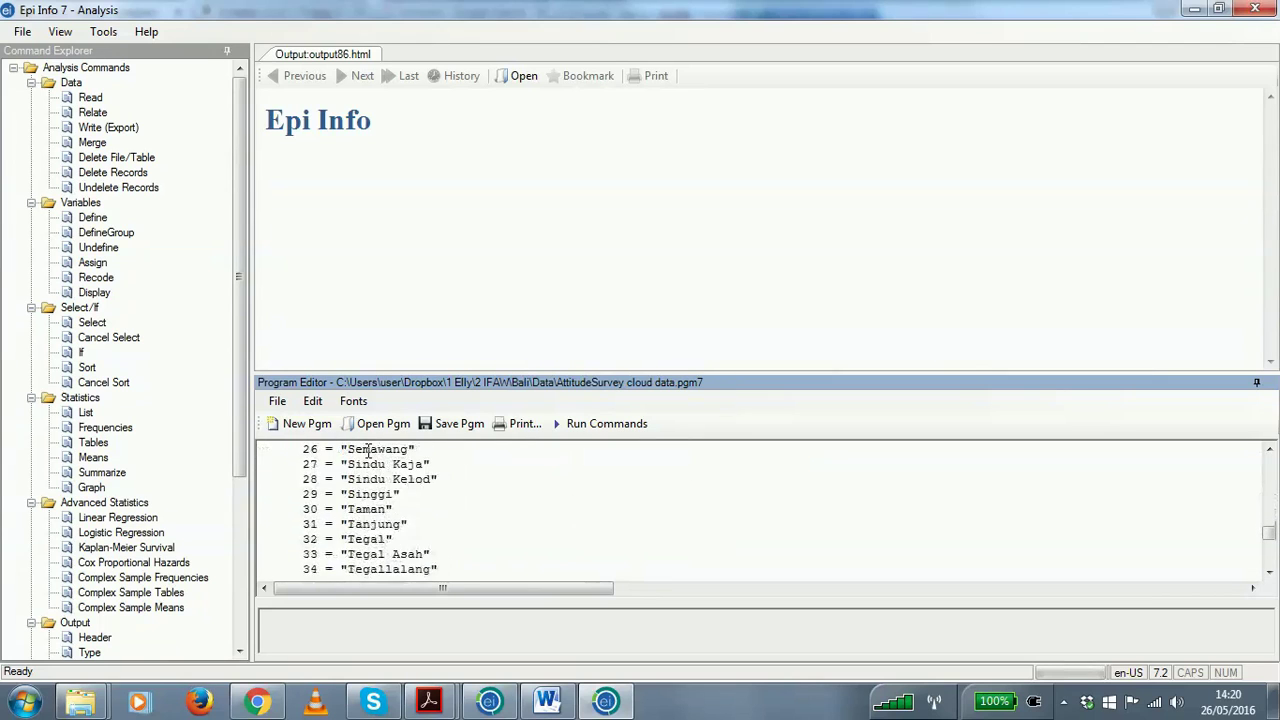
pyautogui.scroll(-6, 368, 452)
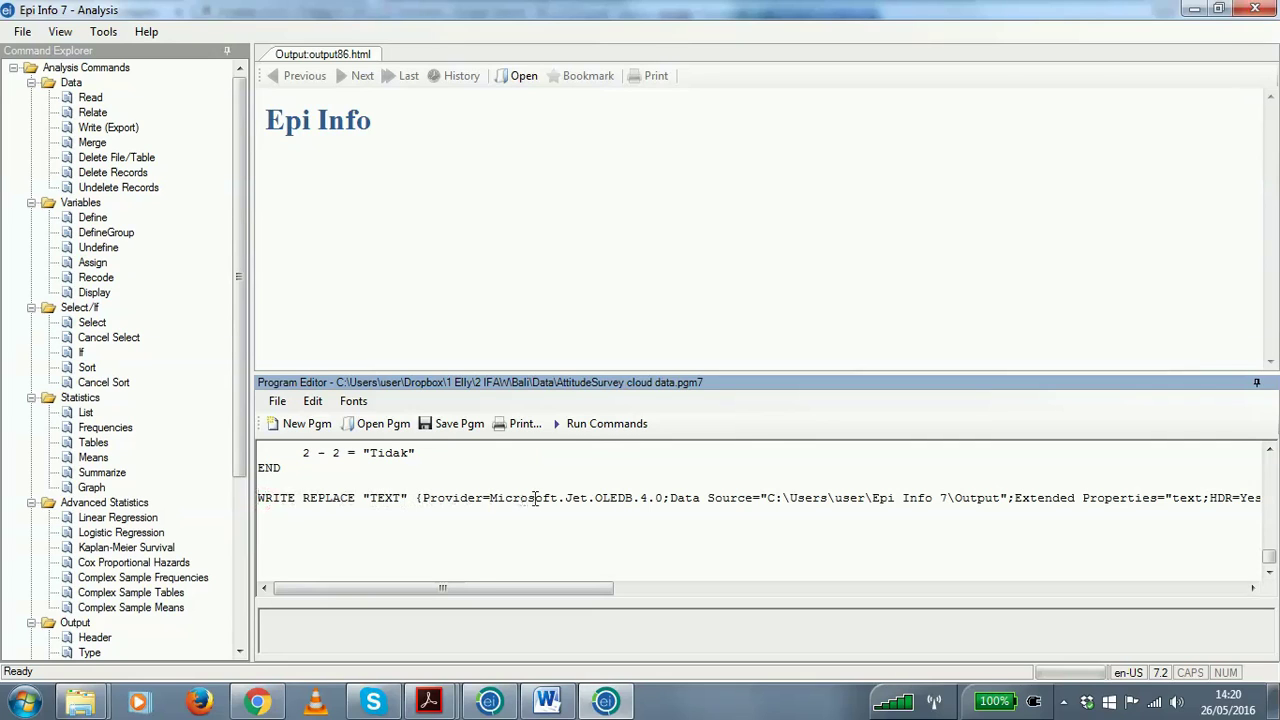
pyautogui.click(768, 497)
pyautogui.keyDown('shift'); pyautogui.click(1000, 497); pyautogui.keyUp('shift')
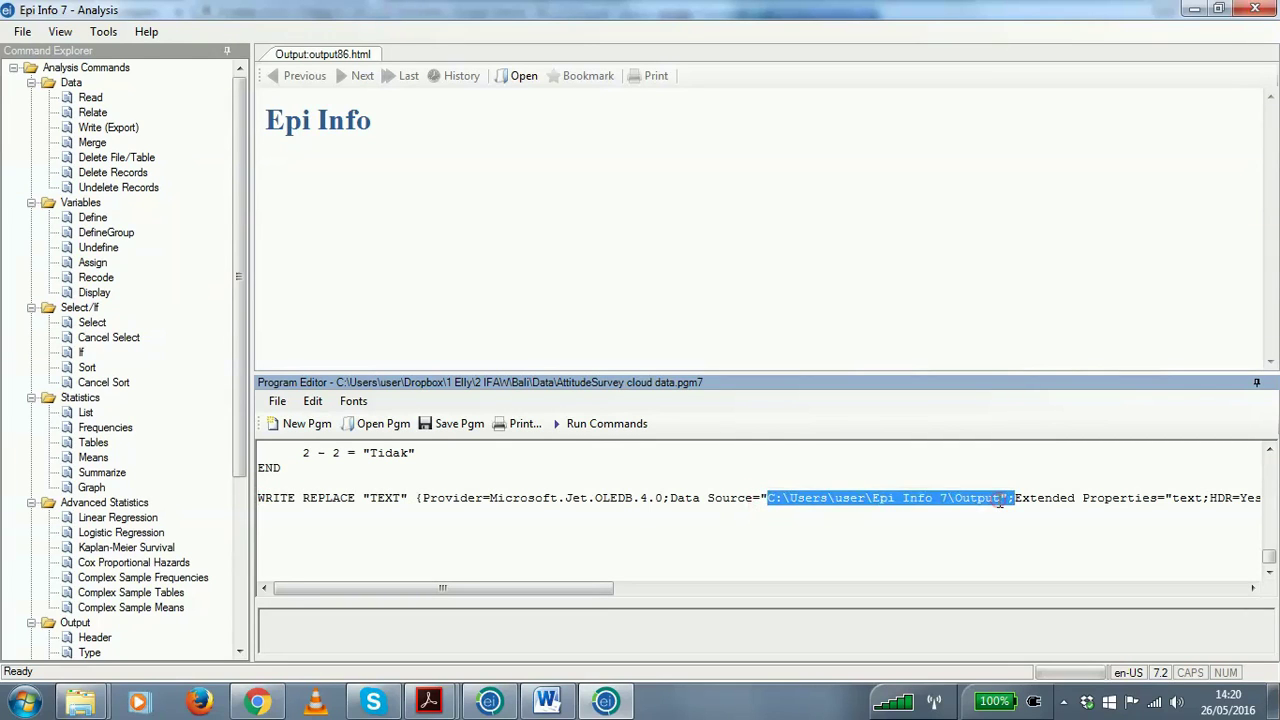
pyautogui.press('Left')
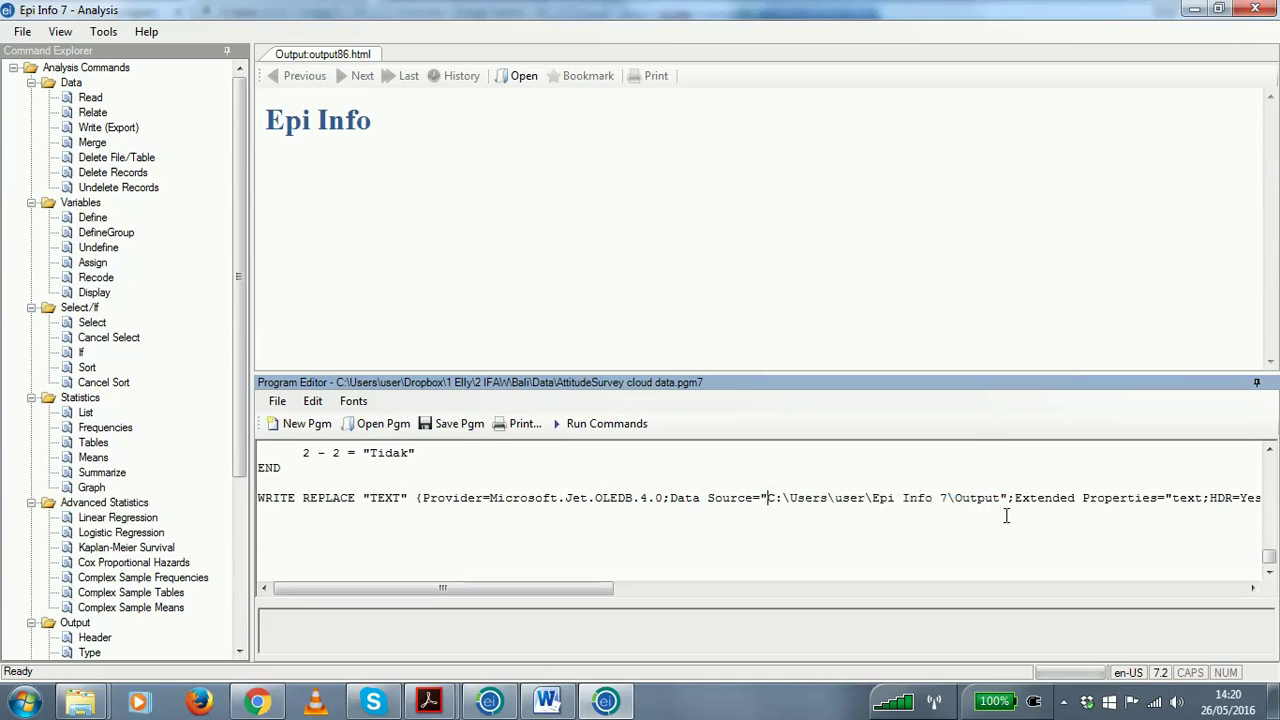
pyautogui.hotkey('shift', 'Right')
pyautogui.hotkey('shift', 'Right')
pyautogui.hotkey('shift', 'Right')
pyautogui.hotkey('shift', 'Right')
pyautogui.hotkey('shift', 'Right')
pyautogui.hotkey('shift', 'Right')
pyautogui.hotkey('shift', 'Right')
pyautogui.hotkey('shift', 'Right')
pyautogui.hotkey('shift', 'Right')
pyautogui.hotkey('shift', 'Right')
pyautogui.hotkey('shift', 'Right')
pyautogui.hotkey('shift', 'Right')
pyautogui.hotkey('shift', 'Right')
pyautogui.hotkey('shift', 'Right')
pyautogui.hotkey('shift', 'Right')
pyautogui.hotkey('shift', 'Right')
pyautogui.hotkey('shift', 'Right')
pyautogui.hotkey('shift', 'Right')
pyautogui.hotkey('shift', 'Right')
pyautogui.hotkey('shift', 'Right')
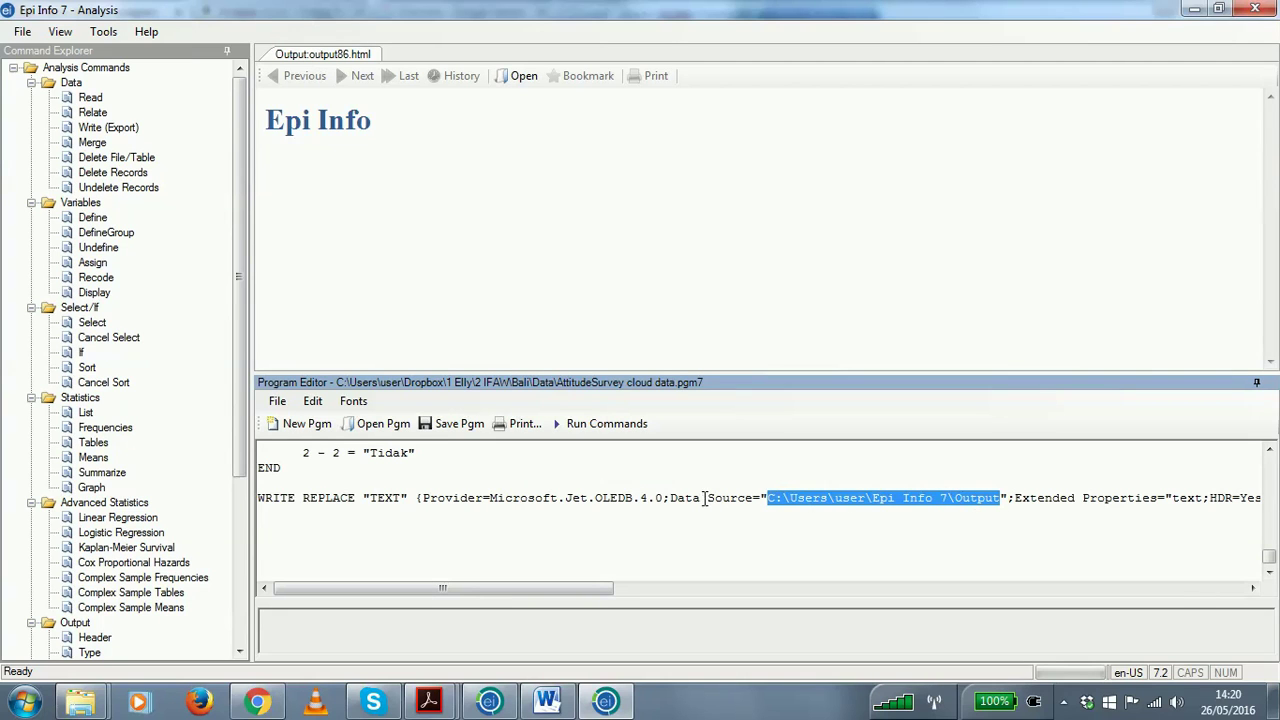
pyautogui.click(705, 498)
pyautogui.moveTo(1269, 556); pyautogui.dragTo(1275, 460)
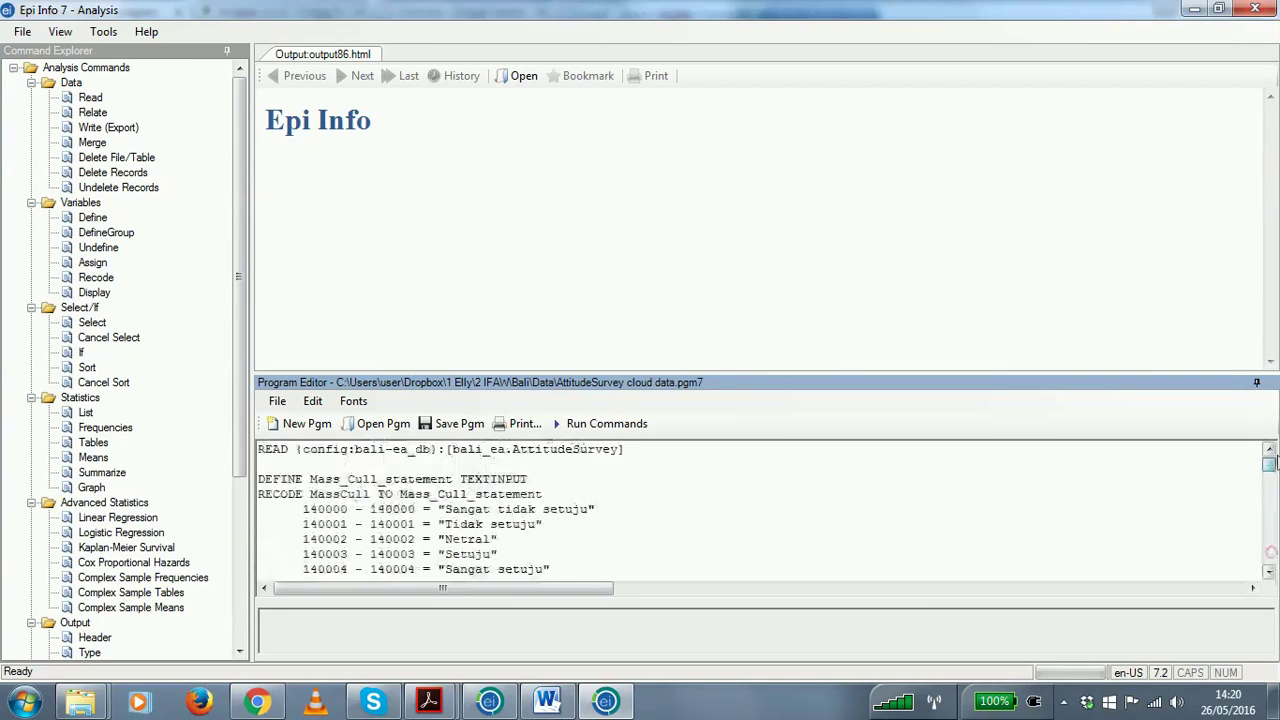
# Run the whole program from the READ line, exporting 197 records to AttitudeSurvey data.csv.
pyautogui.click(259, 449)
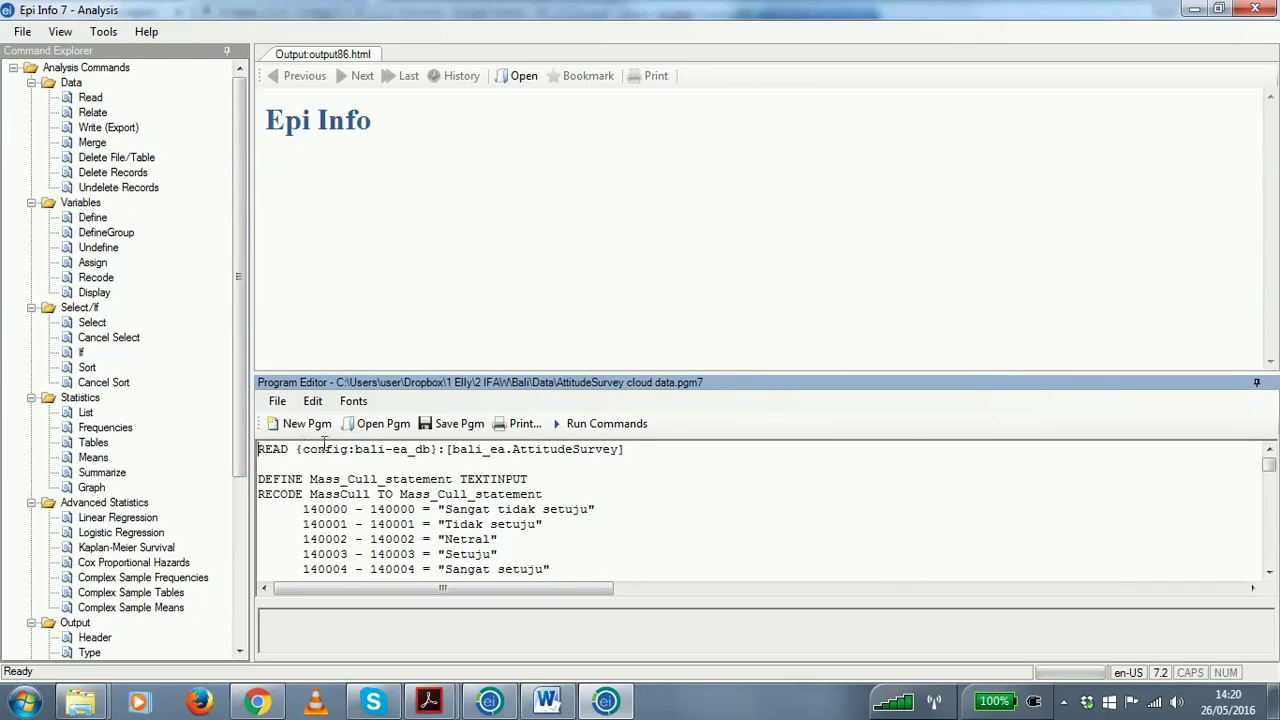
pyautogui.click(603, 424)
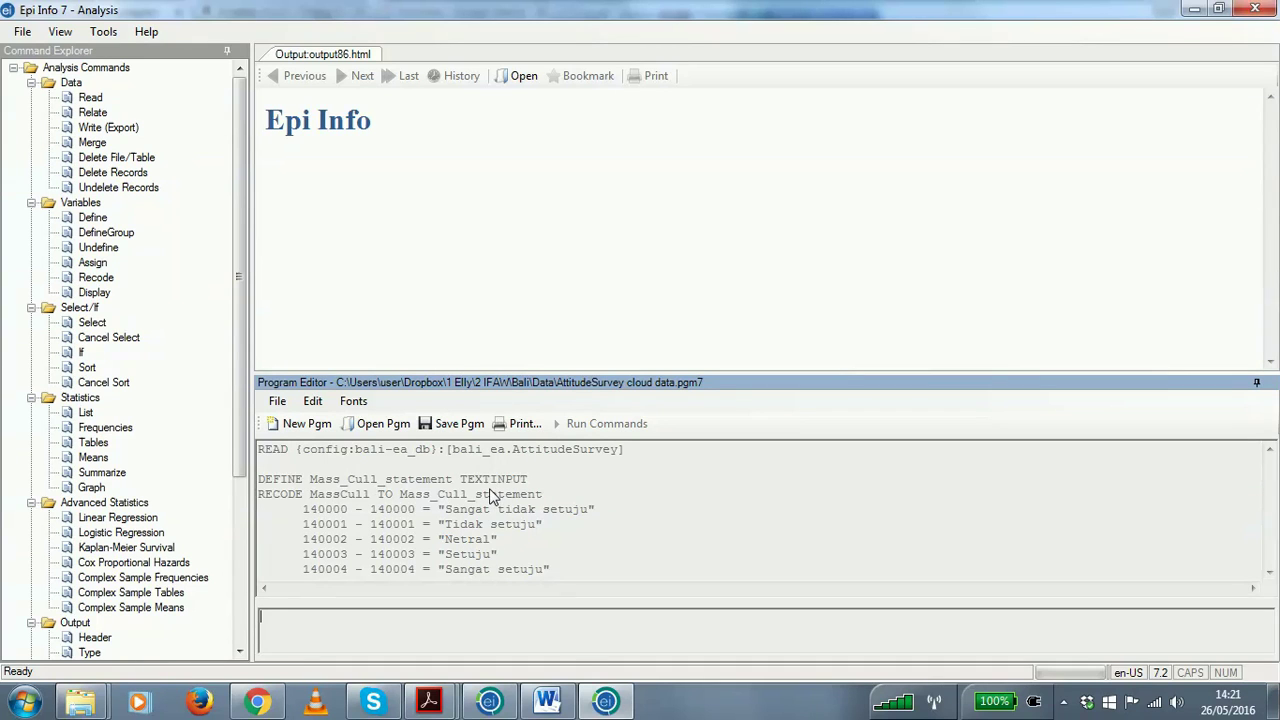
pyautogui.press('F5')
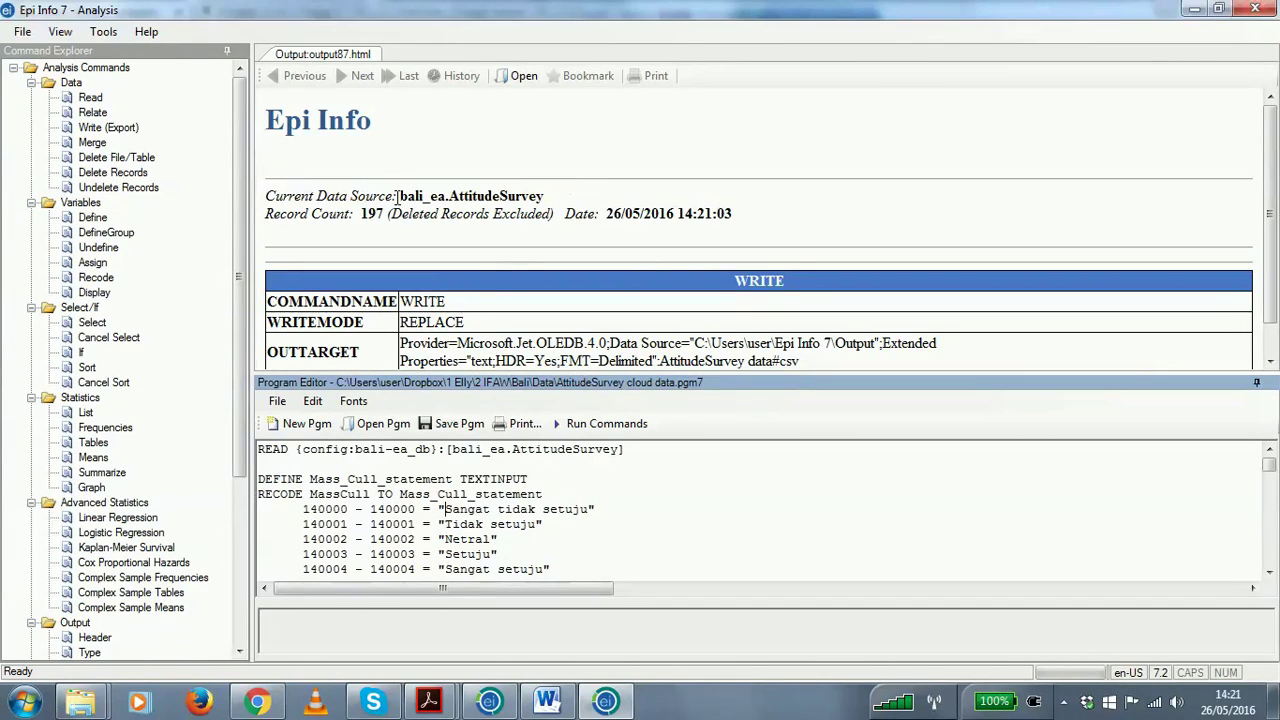
pyautogui.moveTo(401, 196); pyautogui.dragTo(470, 198)
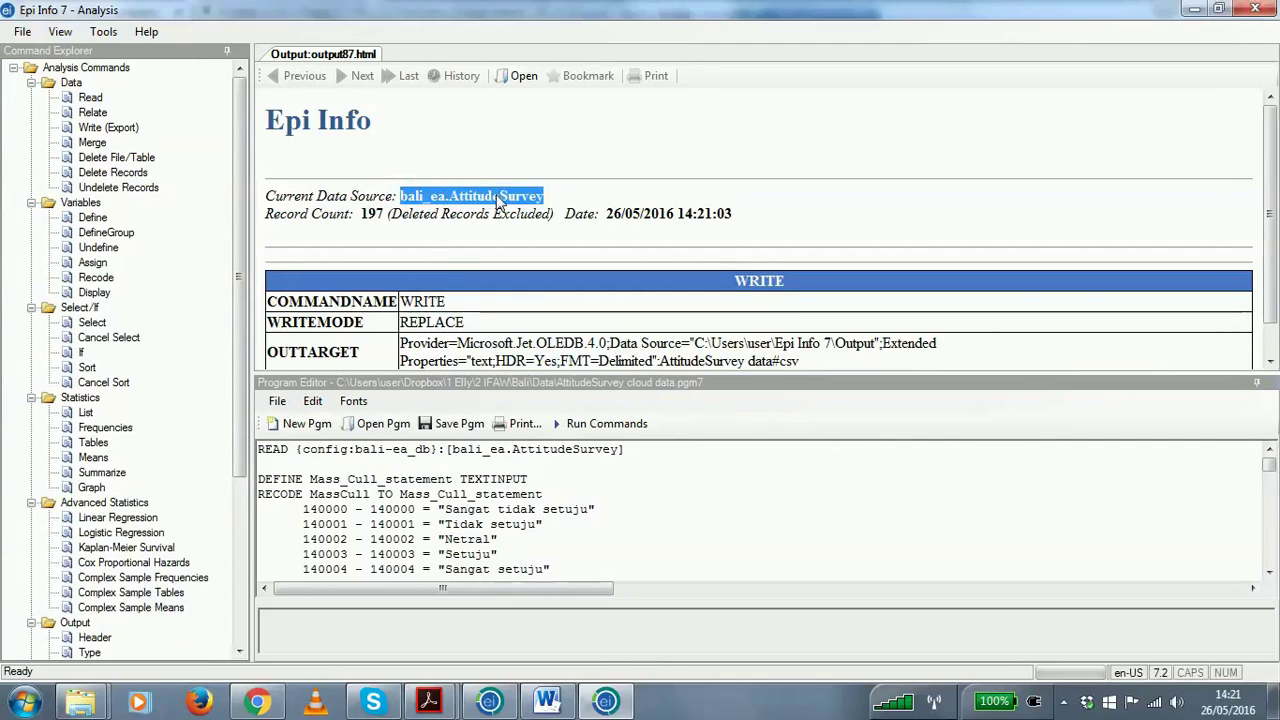
pyautogui.moveTo(357, 214); pyautogui.dragTo(386, 216)
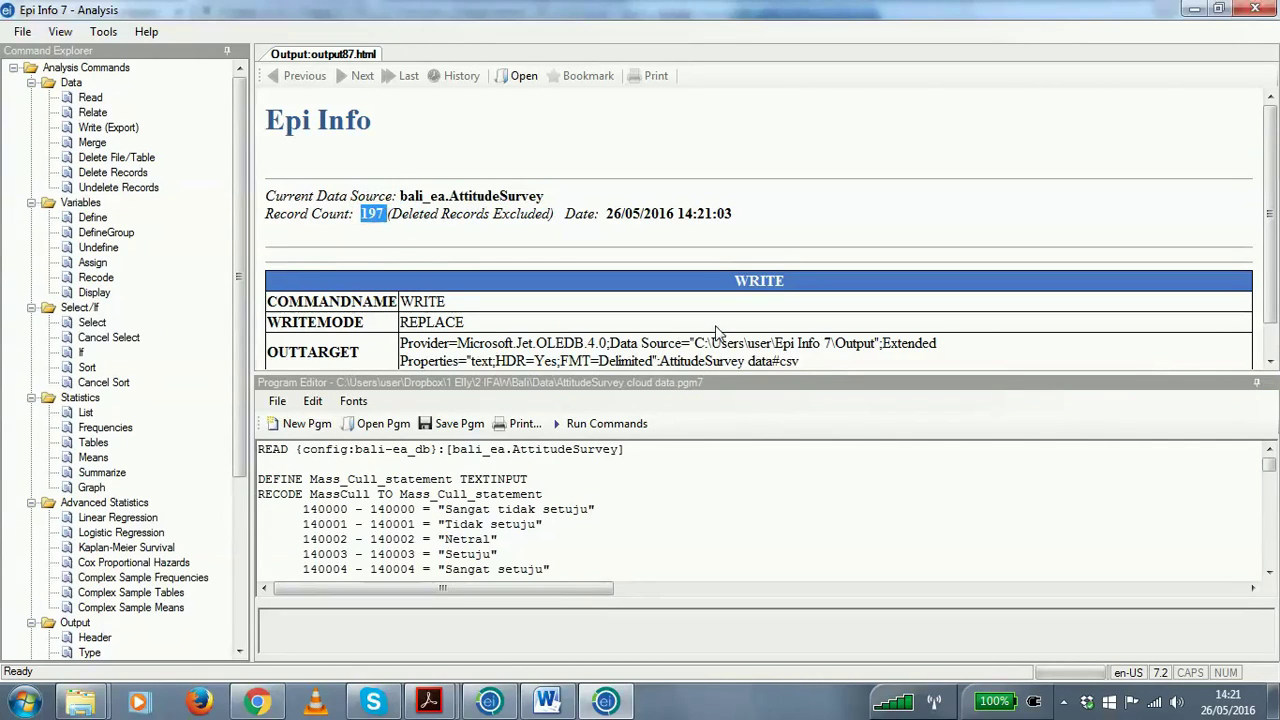
pyautogui.click(467, 313)
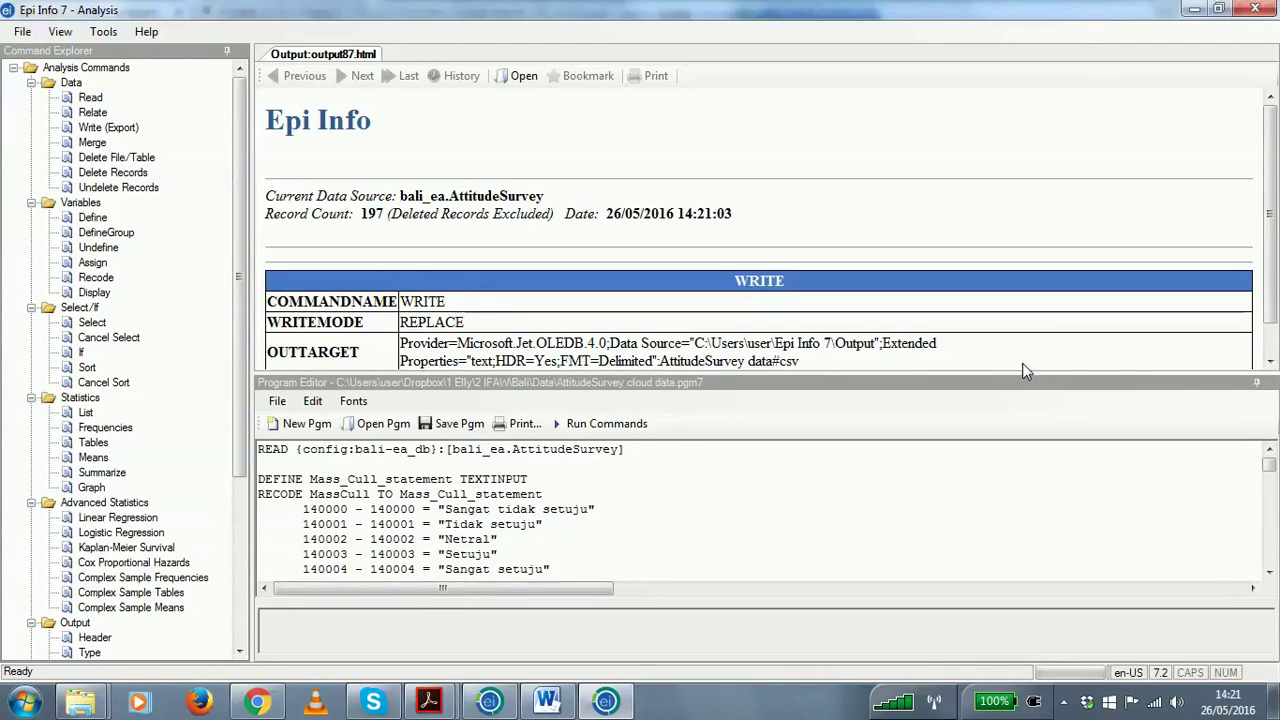
pyautogui.click(1270, 361)
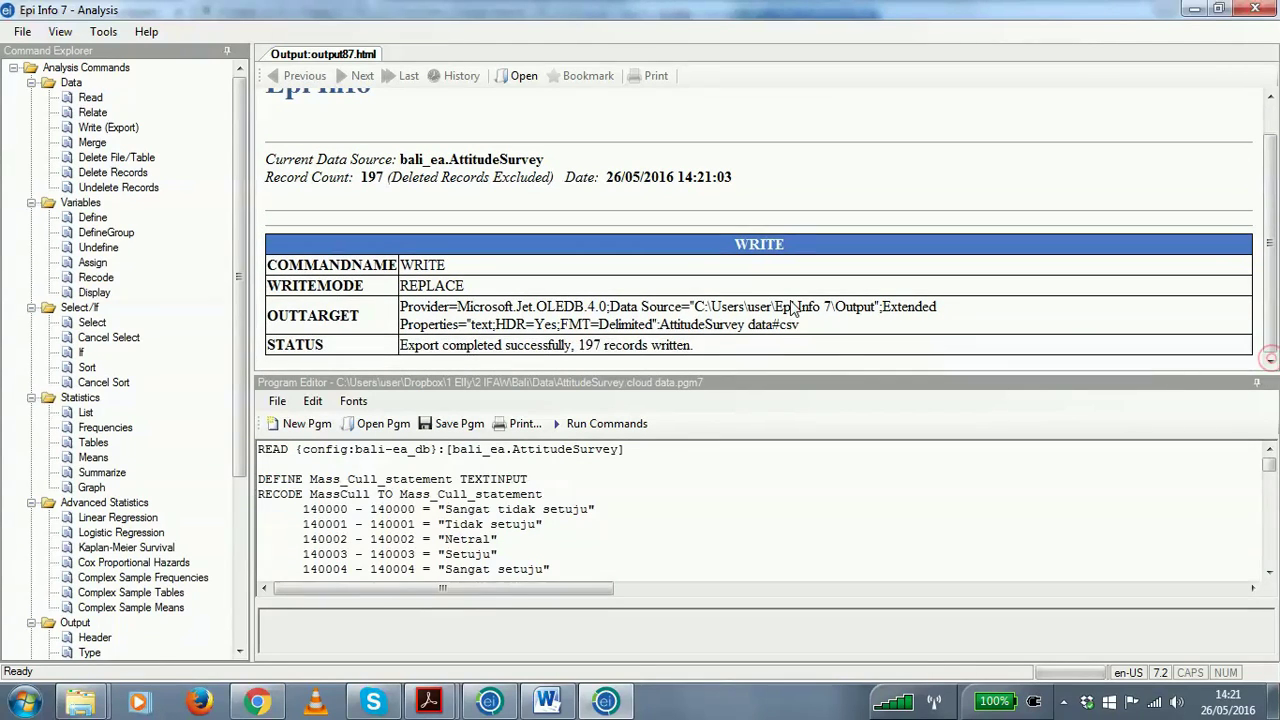
pyautogui.moveTo(660, 325); pyautogui.dragTo(797, 328)
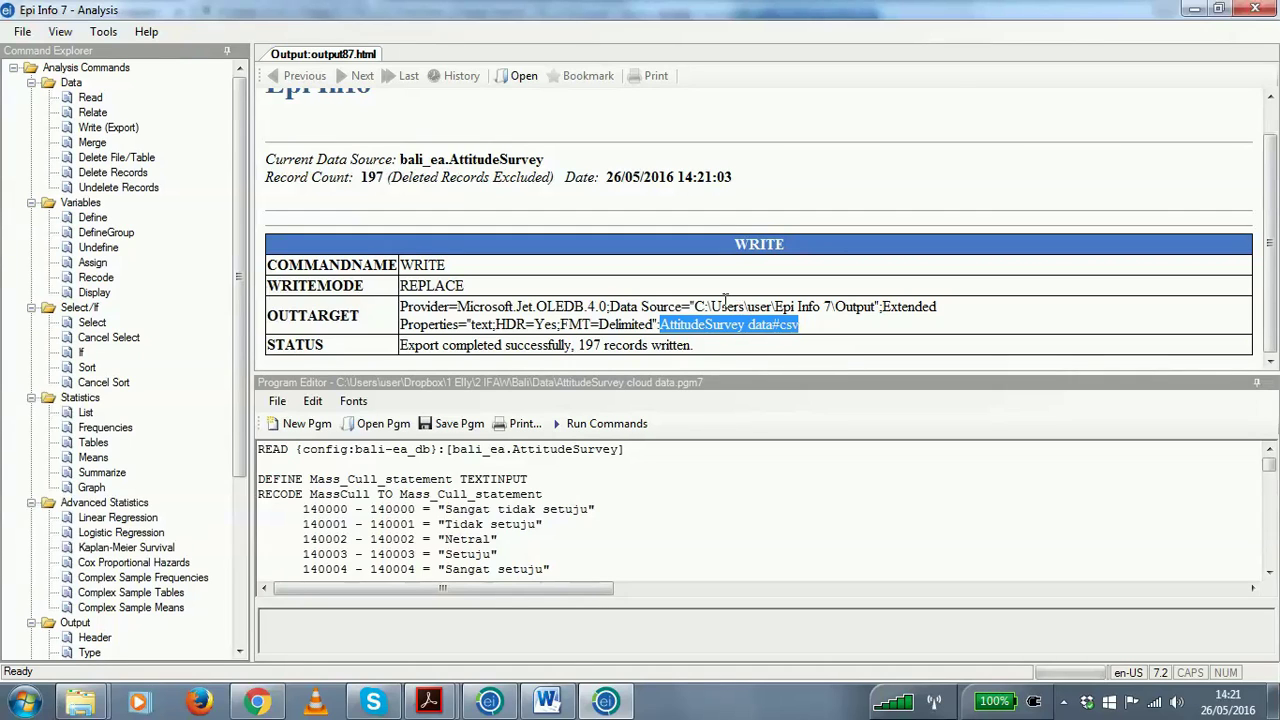
pyautogui.moveTo(698, 308); pyautogui.dragTo(867, 315)
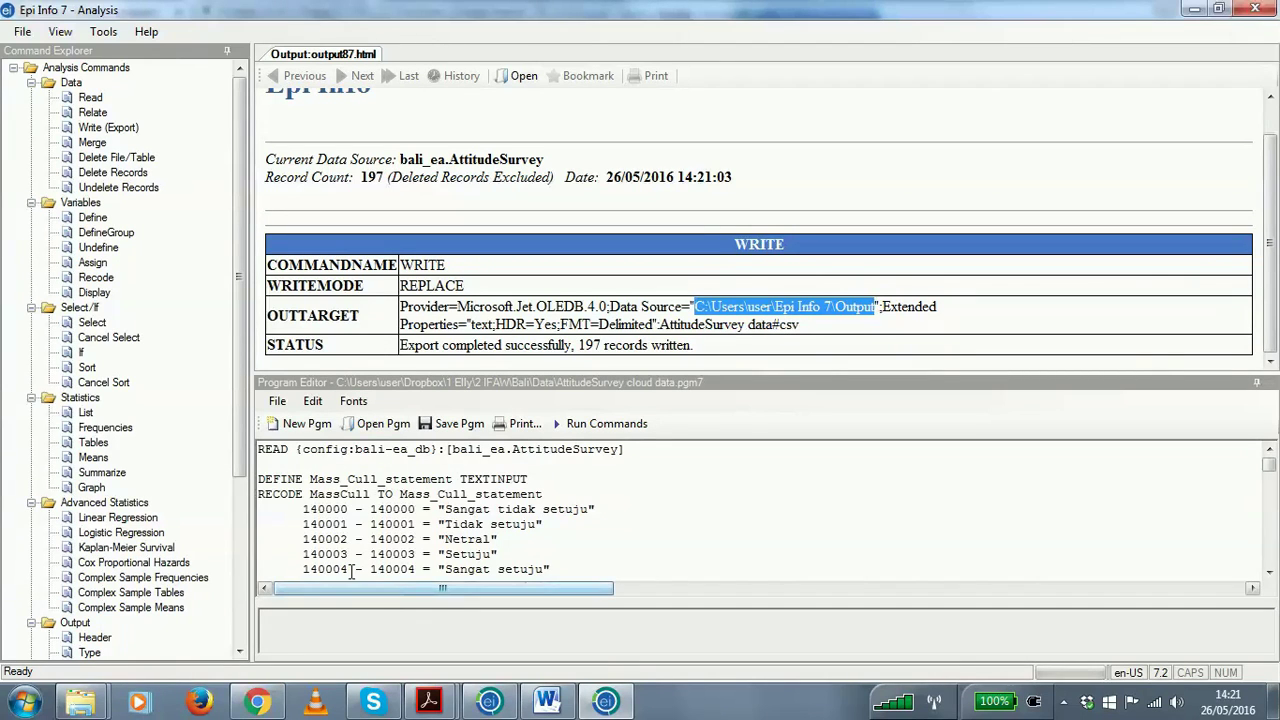
pyautogui.click(83, 708)
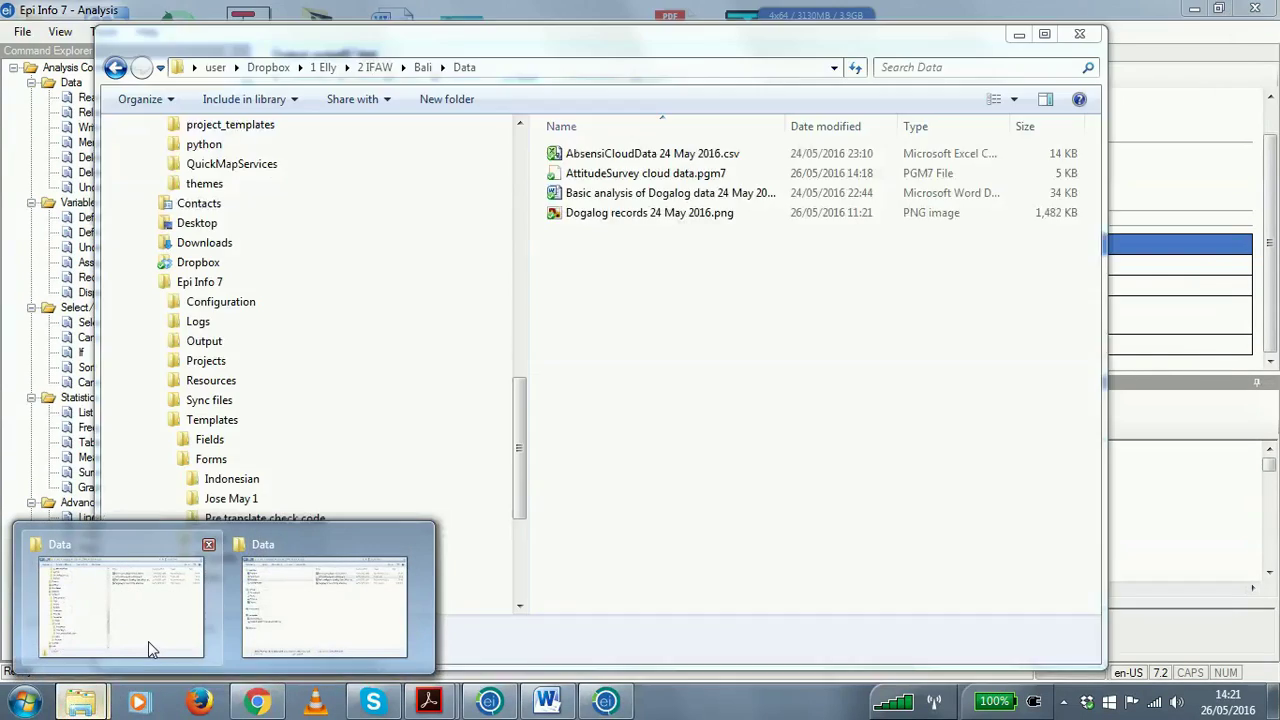
# Browse Windows Explorer to the Epi Info 7\Output folder containing AttitudeSurvey data.csv.
pyautogui.click(148, 641)
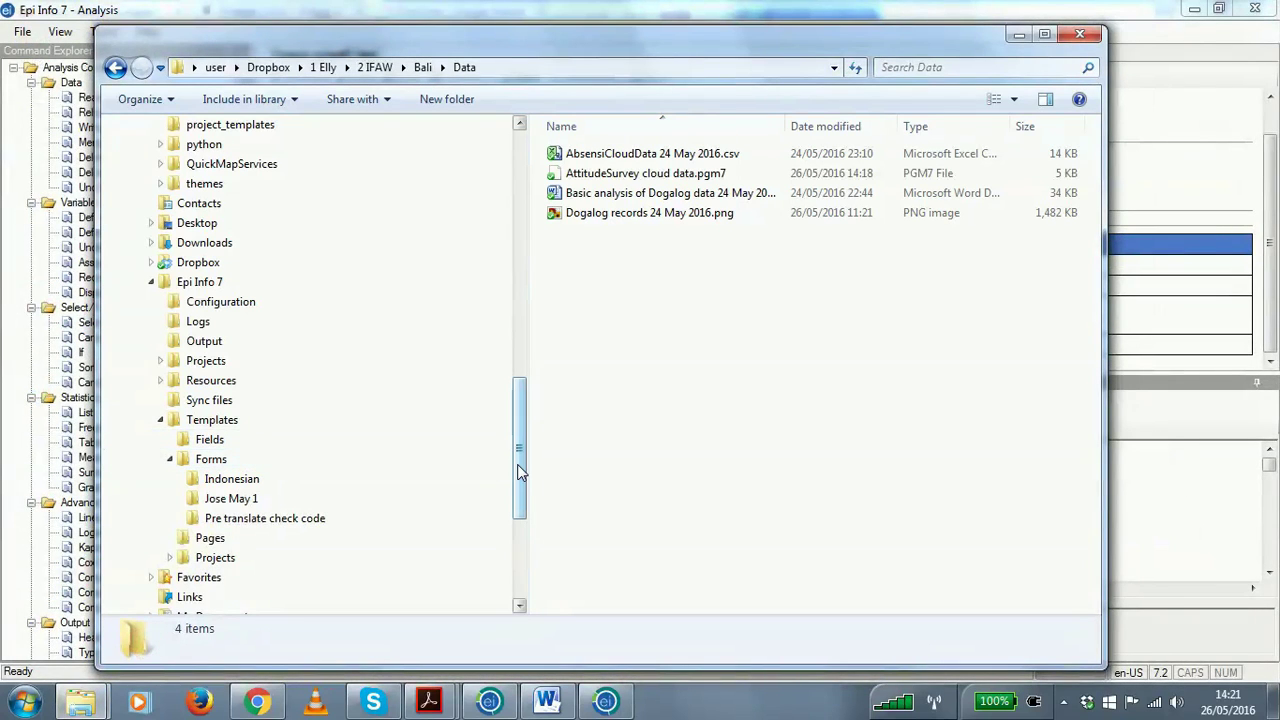
pyautogui.click(207, 282)
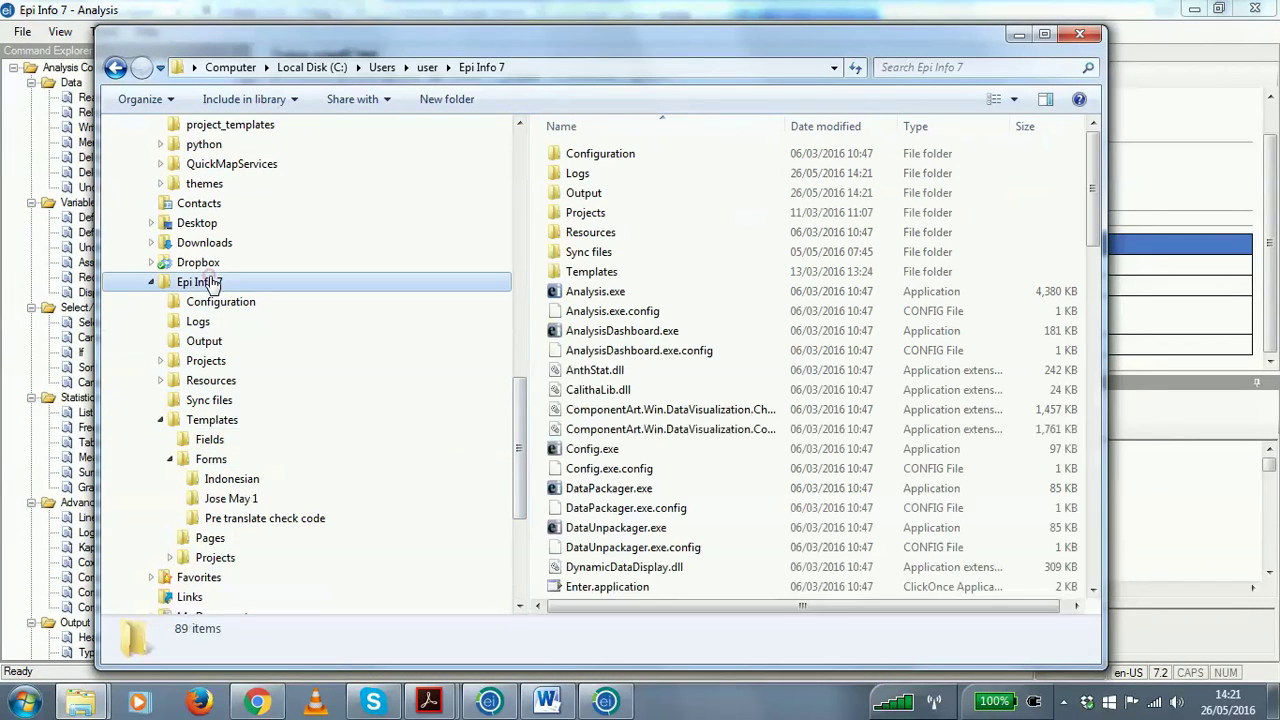
pyautogui.click(205, 343)
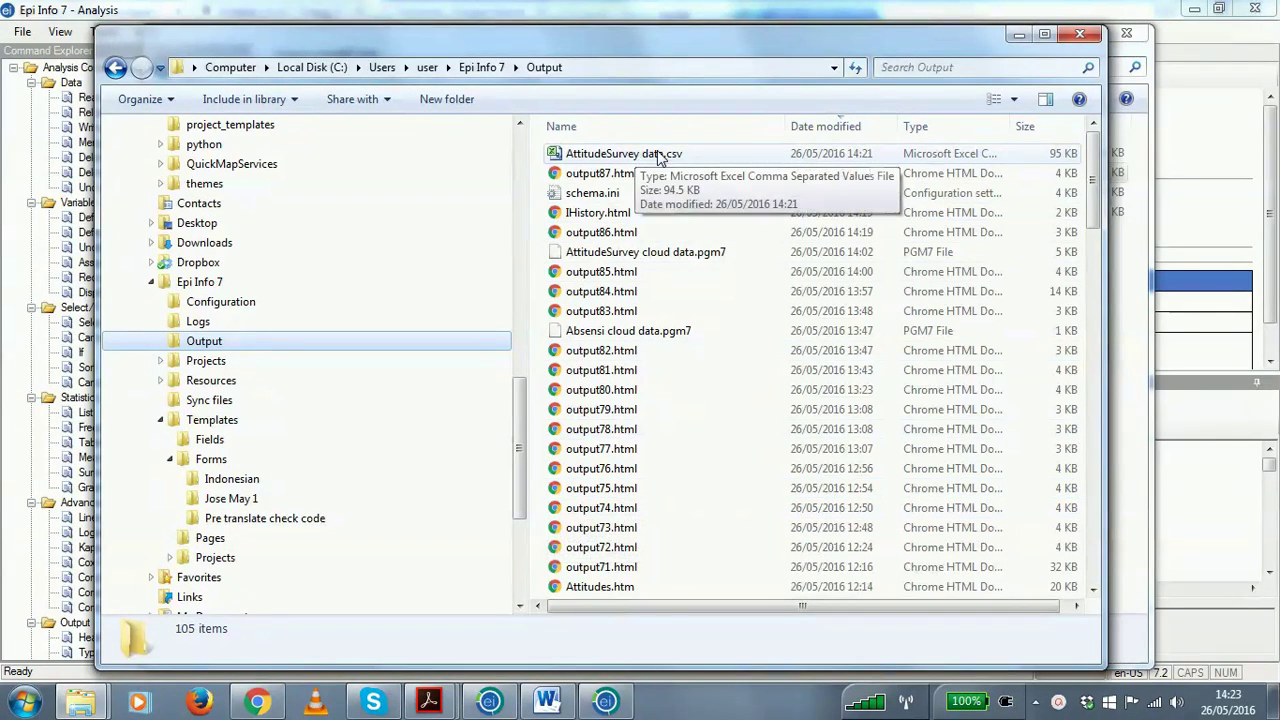
# Back in Epi Info, review the export report and highlight the WRITE line's Output folder path.
pyautogui.click(1199, 425)
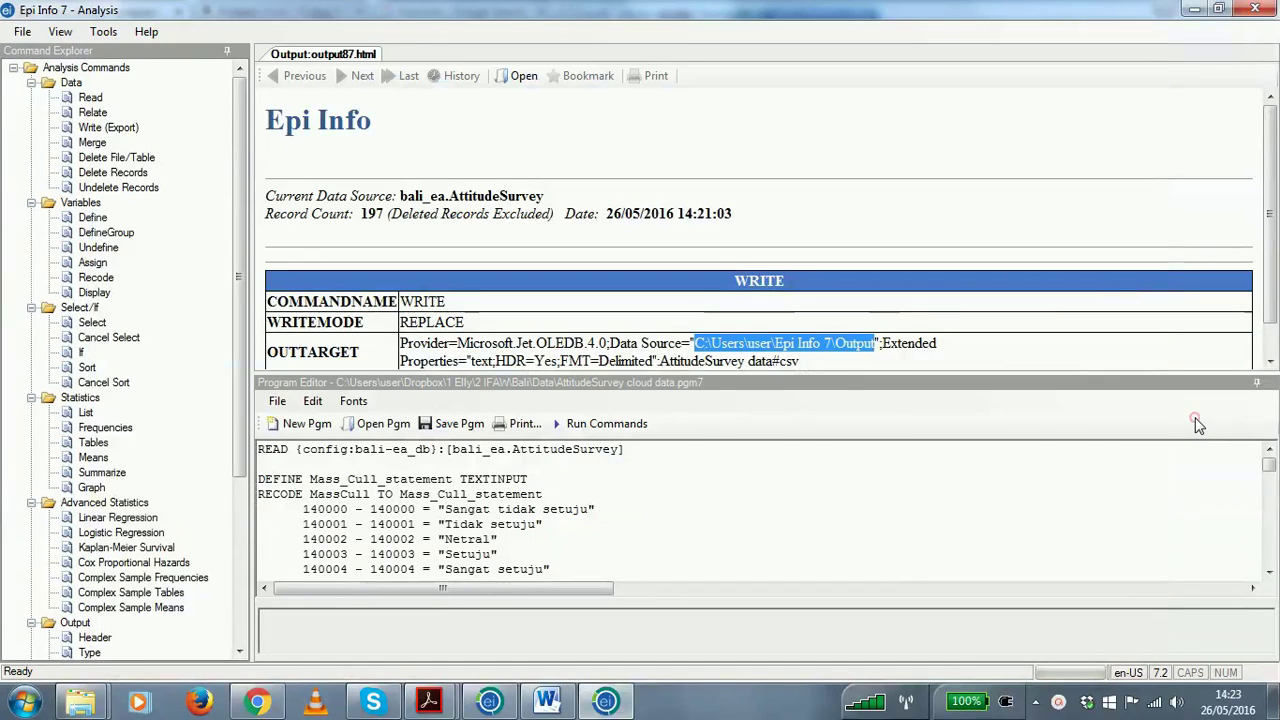
pyautogui.scroll(-1, 1272, 258)
pyautogui.scroll(1, 1270, 257)
pyautogui.click(258, 447)
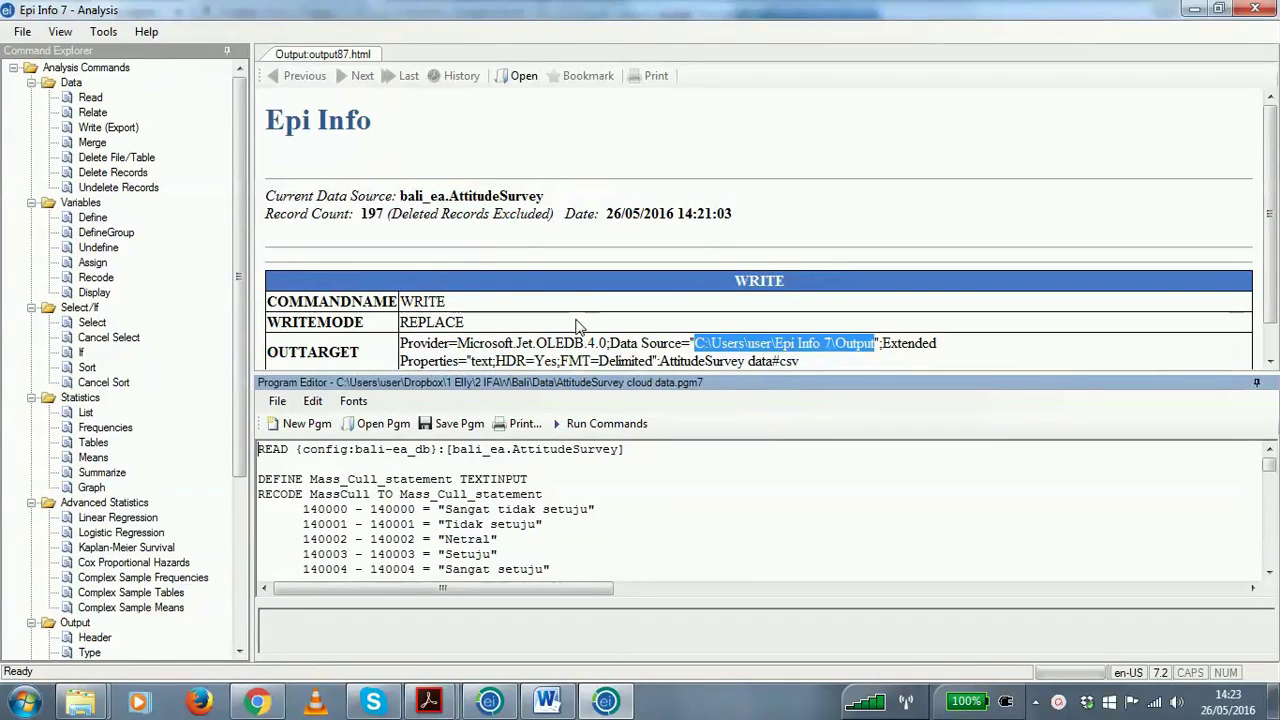
pyautogui.moveTo(1268, 172); pyautogui.dragTo(1275, 228)
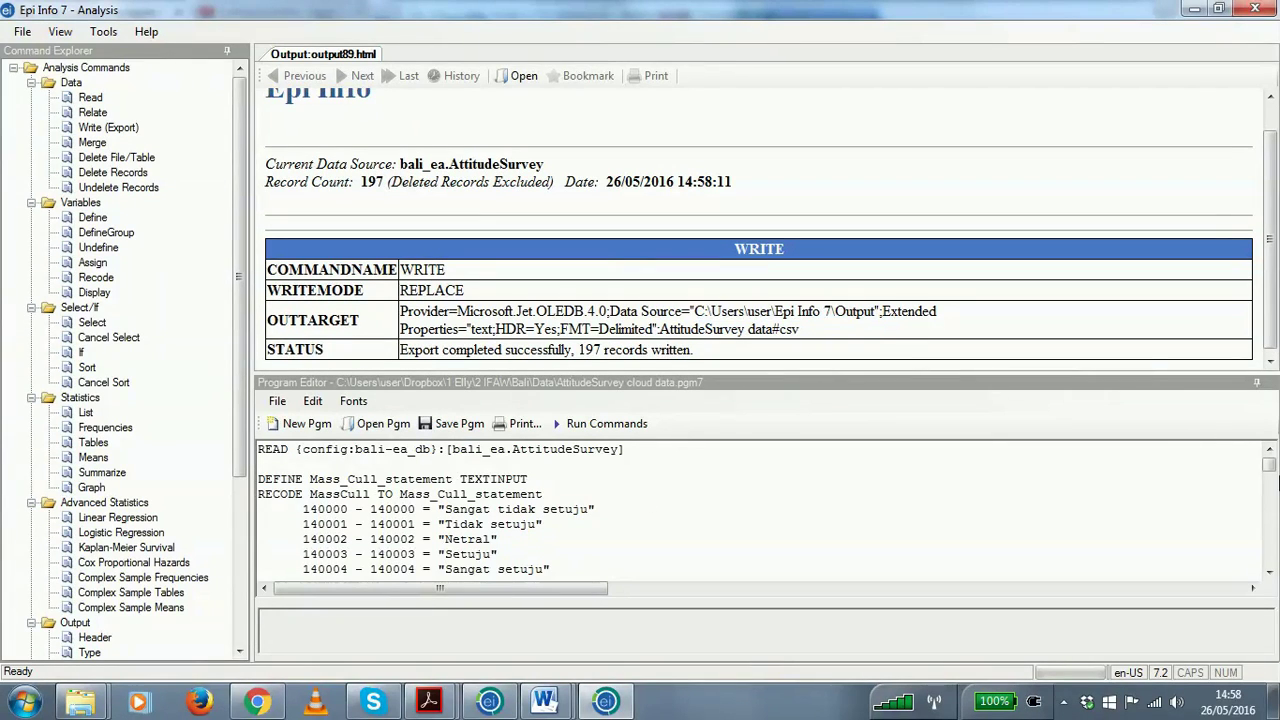
pyautogui.moveTo(1269, 465); pyautogui.dragTo(1274, 566)
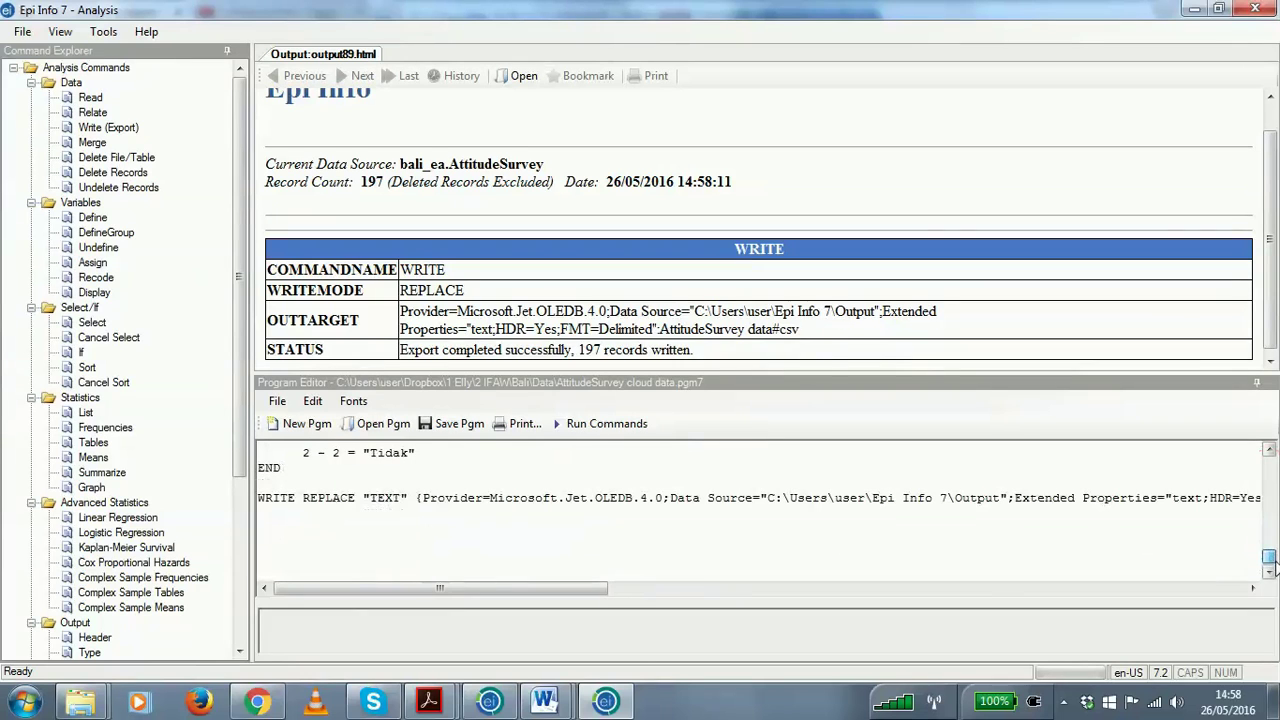
pyautogui.moveTo(767, 498); pyautogui.dragTo(992, 503)
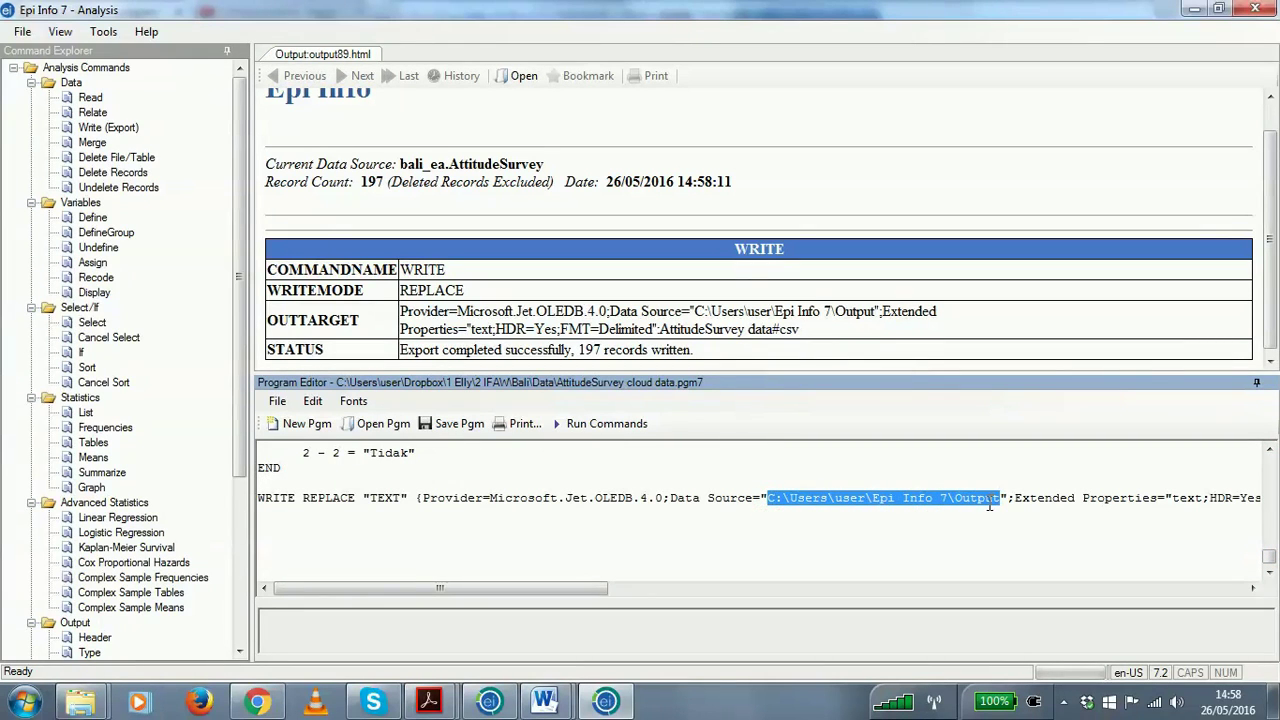
pyautogui.click(445, 423)
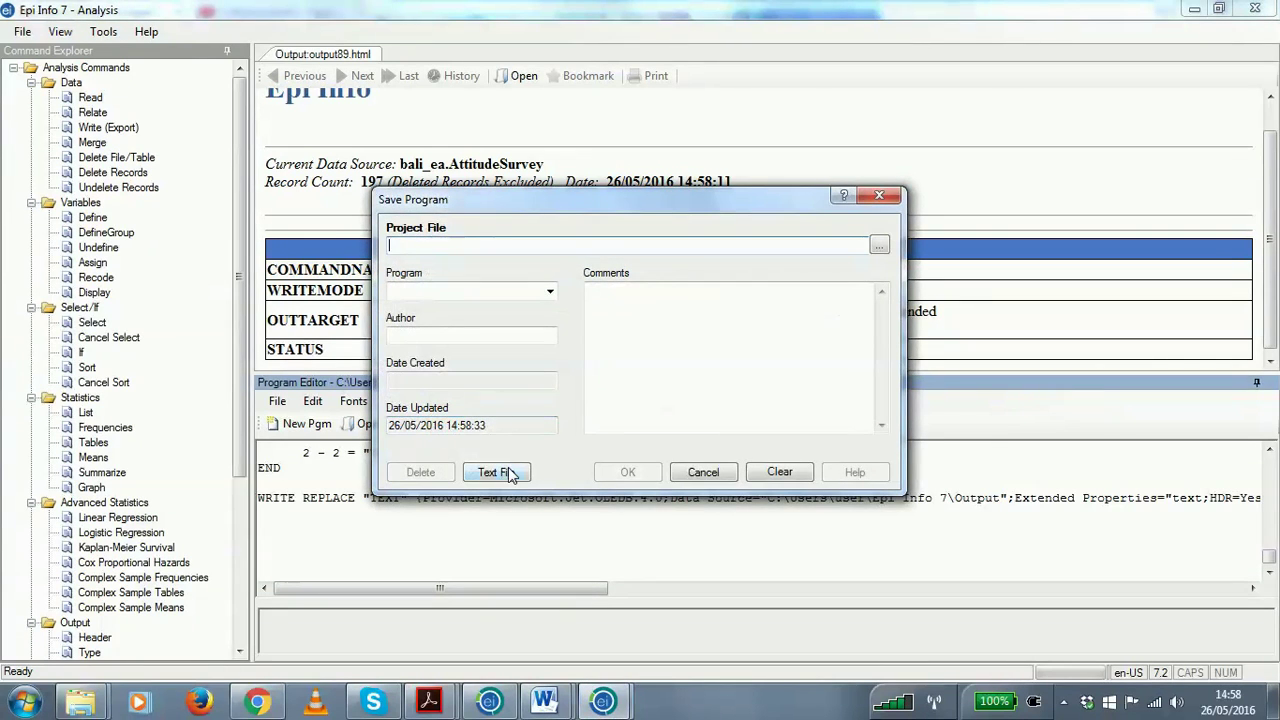
# Save the program as a text file over AttitudeSurvey cloud data.pgm7, confirming the replacement.
pyautogui.click(505, 476)
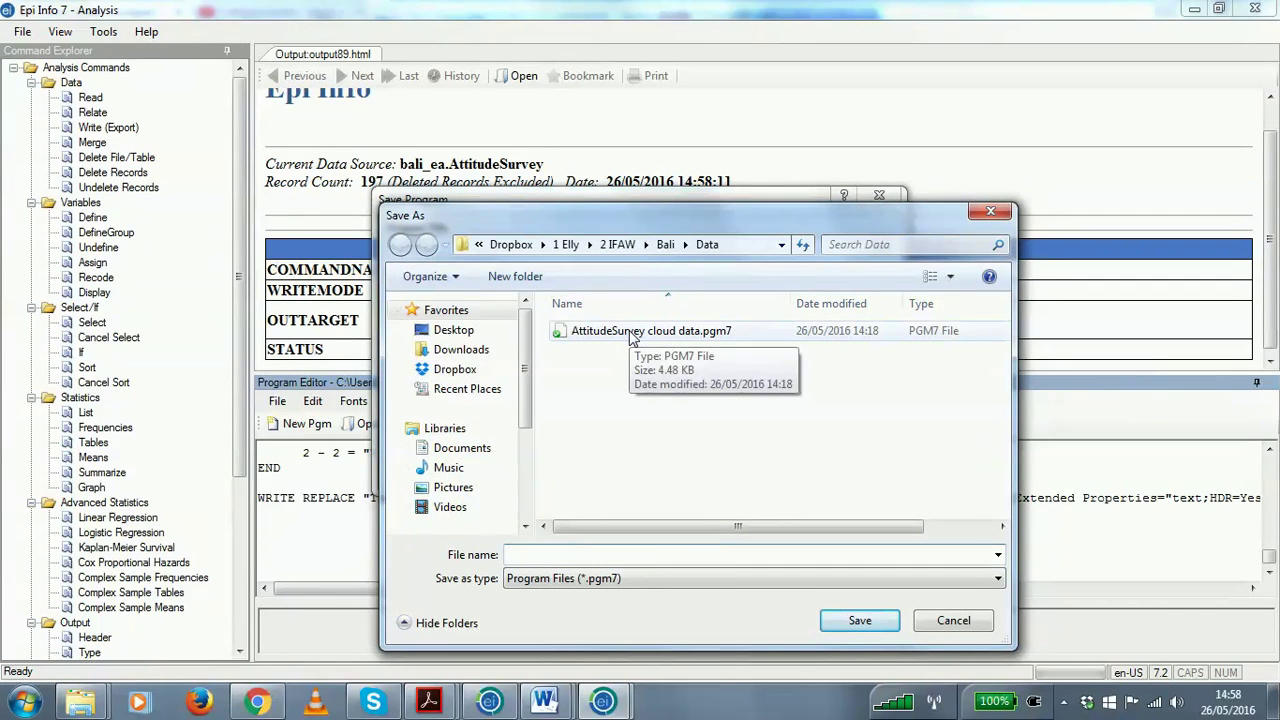
pyautogui.click(630, 333)
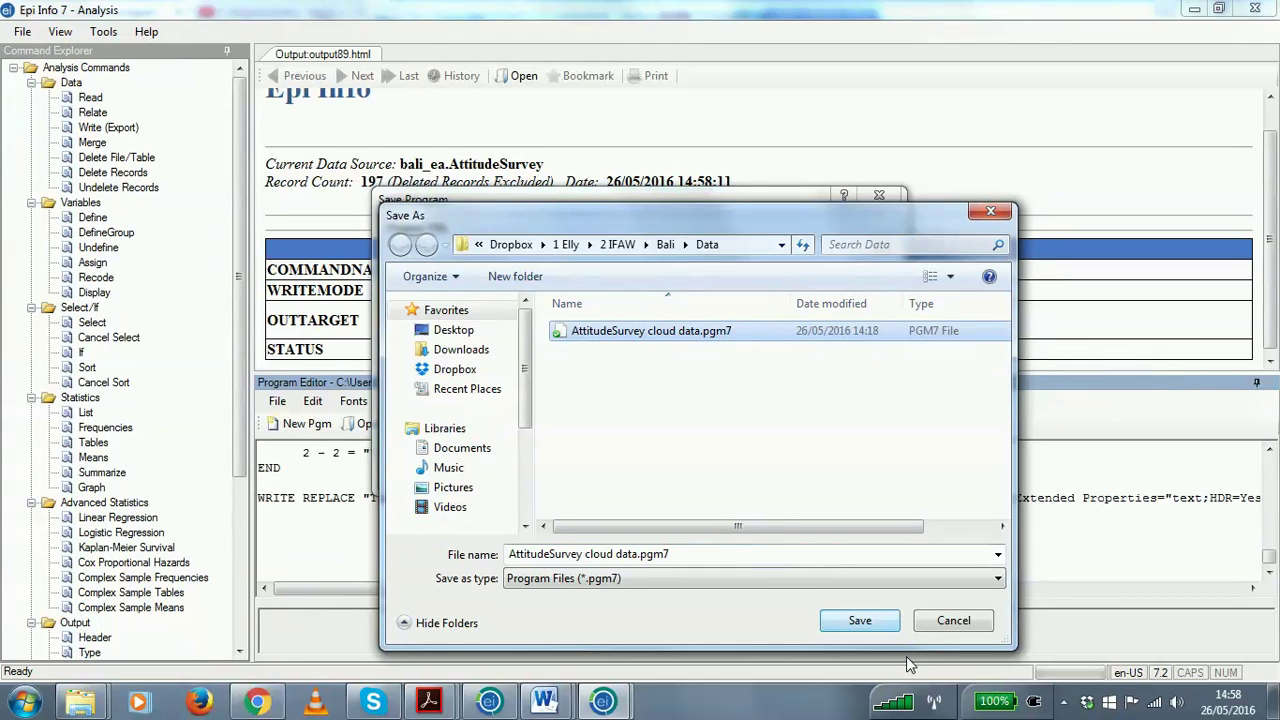
pyautogui.click(884, 630)
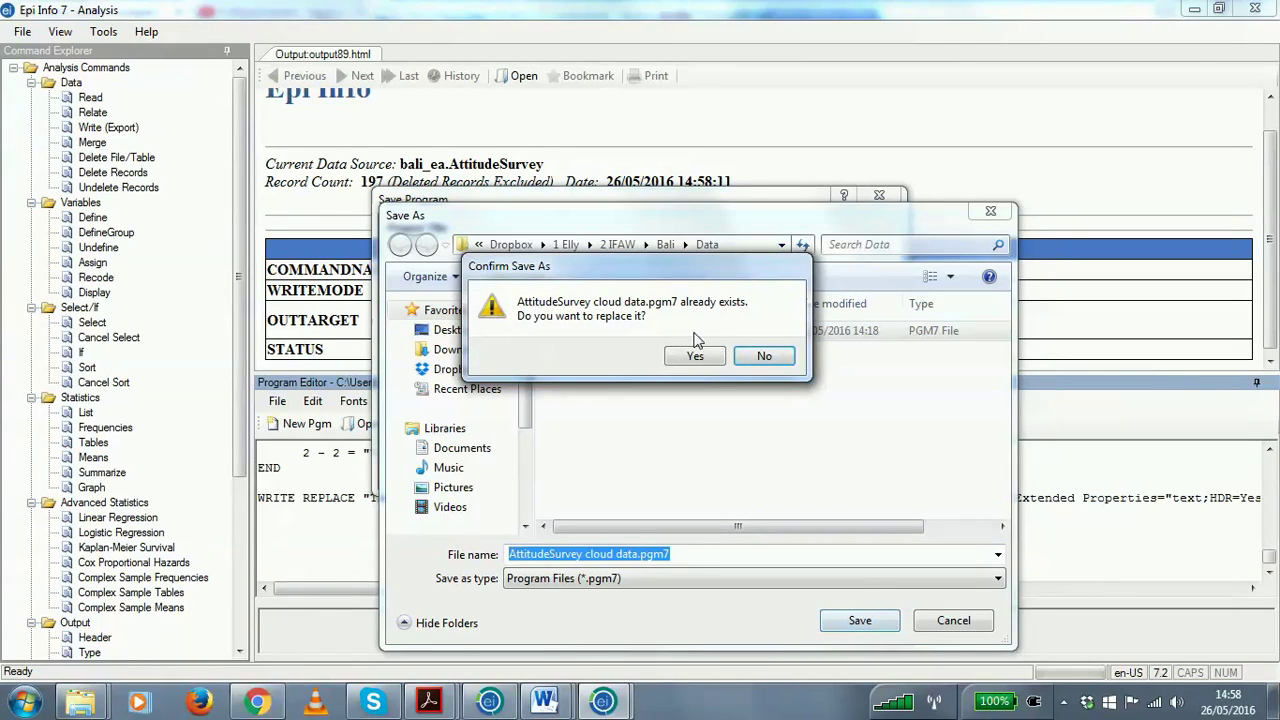
pyautogui.click(692, 358)
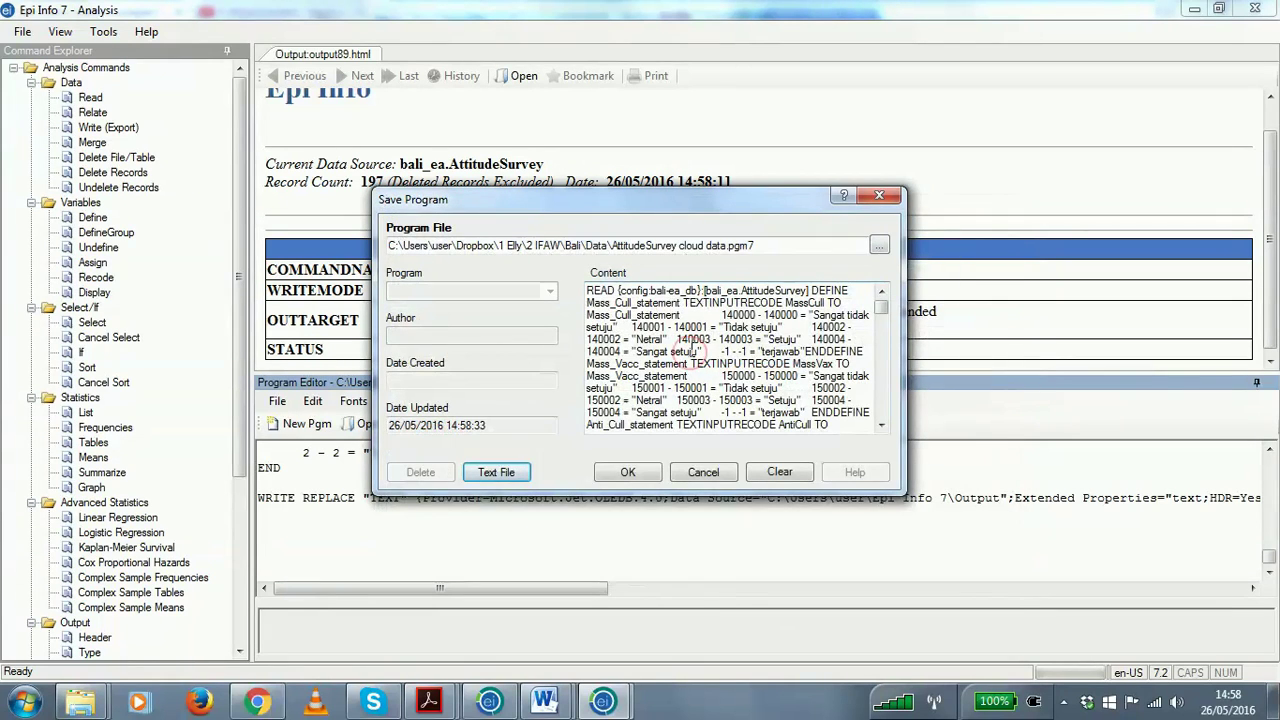
pyautogui.click(633, 472)
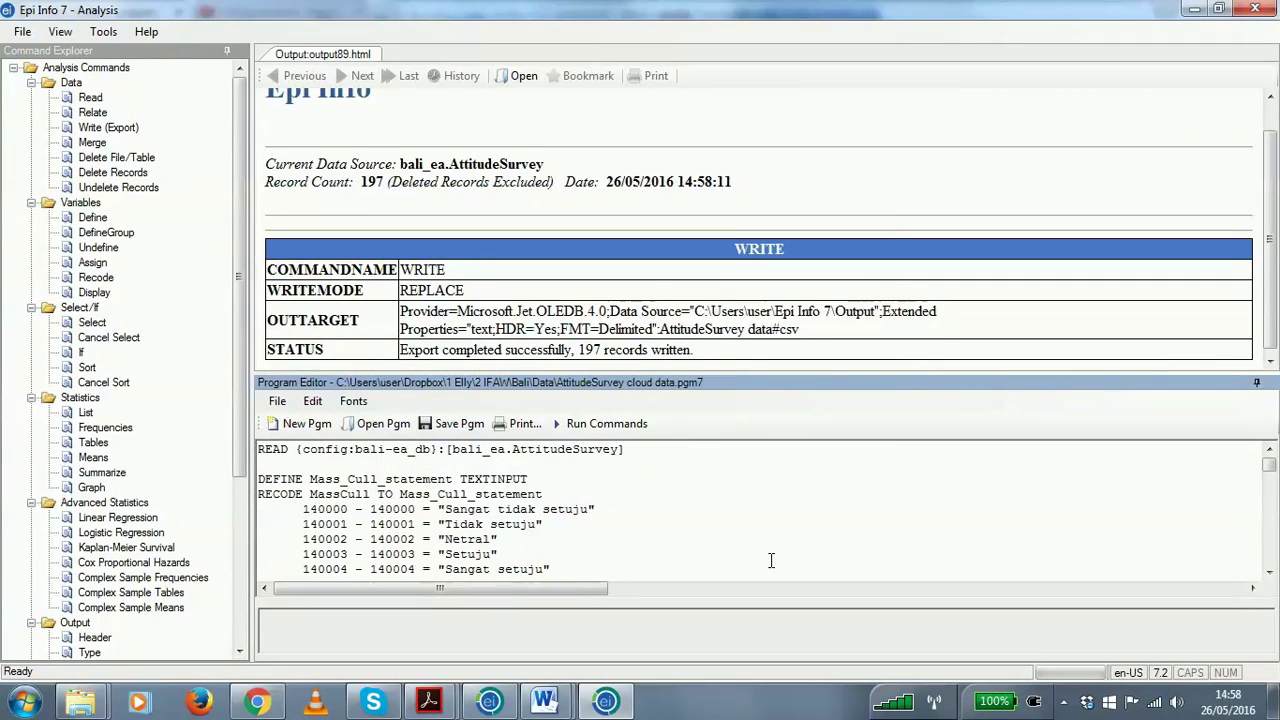
# Check the saved program file's 14:58 modification time in the file browser, then cancel it.
pyautogui.click(371, 426)
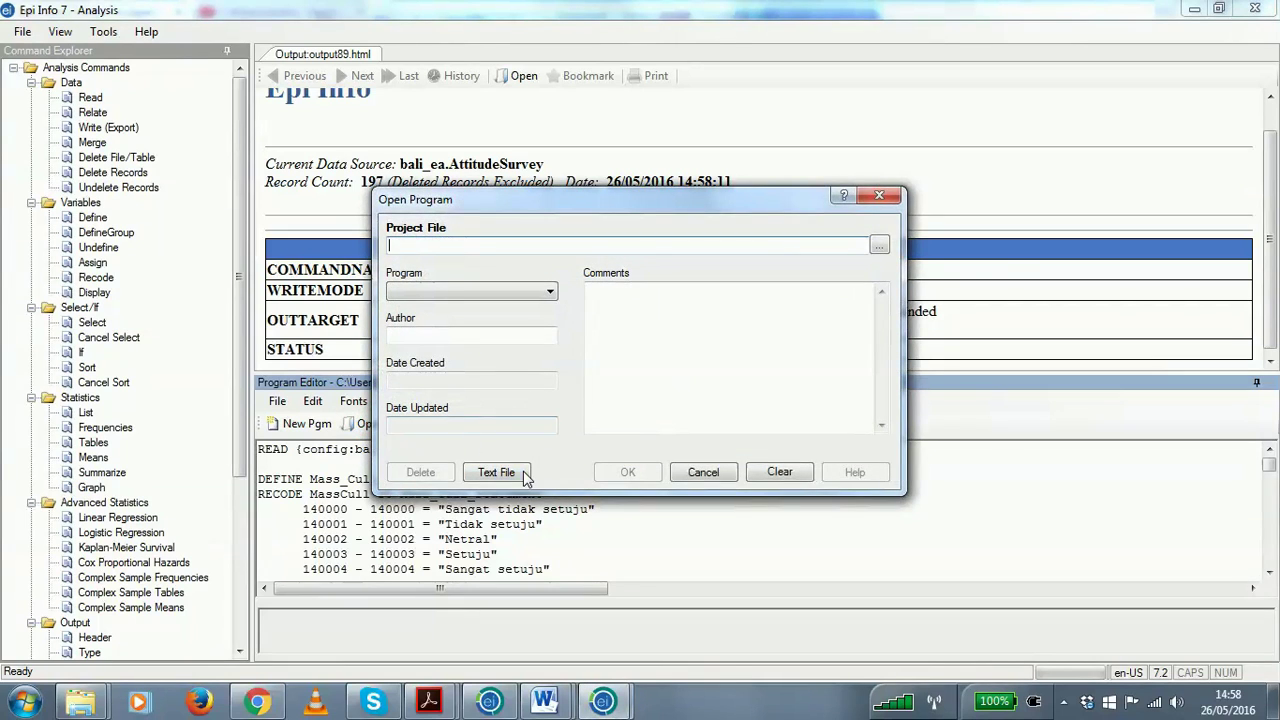
pyautogui.click(497, 472)
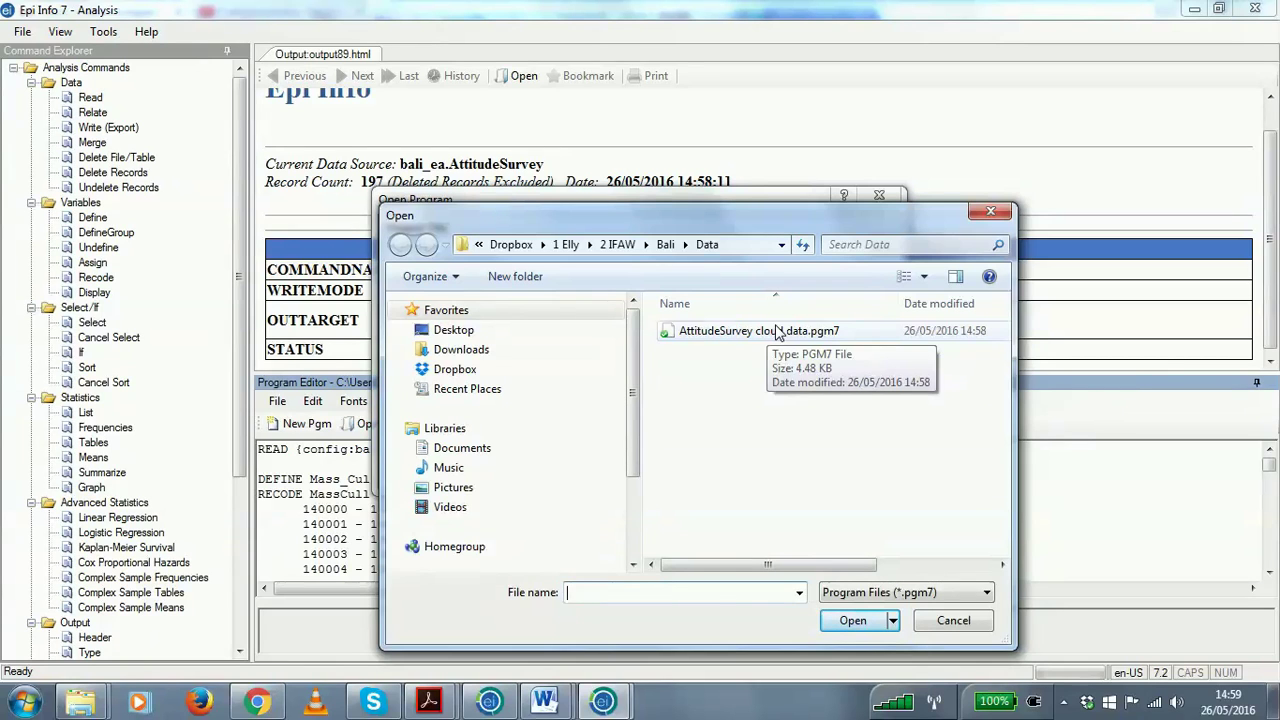
pyautogui.click(945, 620)
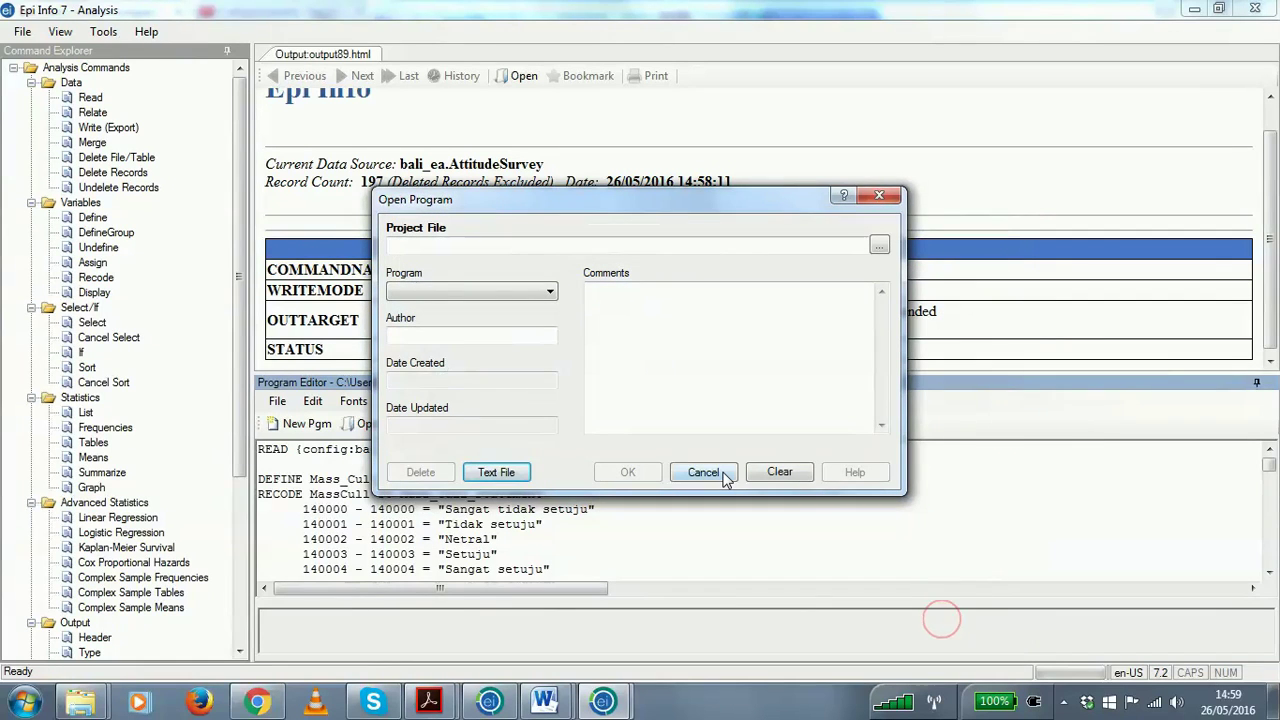